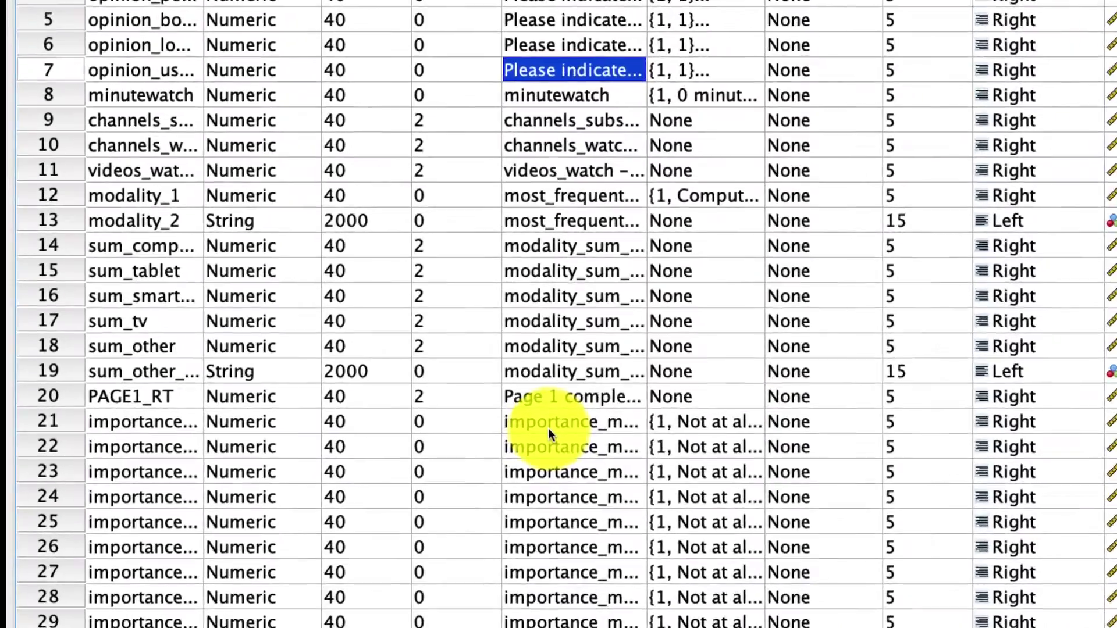
# Highlight average_opinion as the outcome variable and openness as the predictor in the data
pyautogui.scroll(-20, 375, 425)
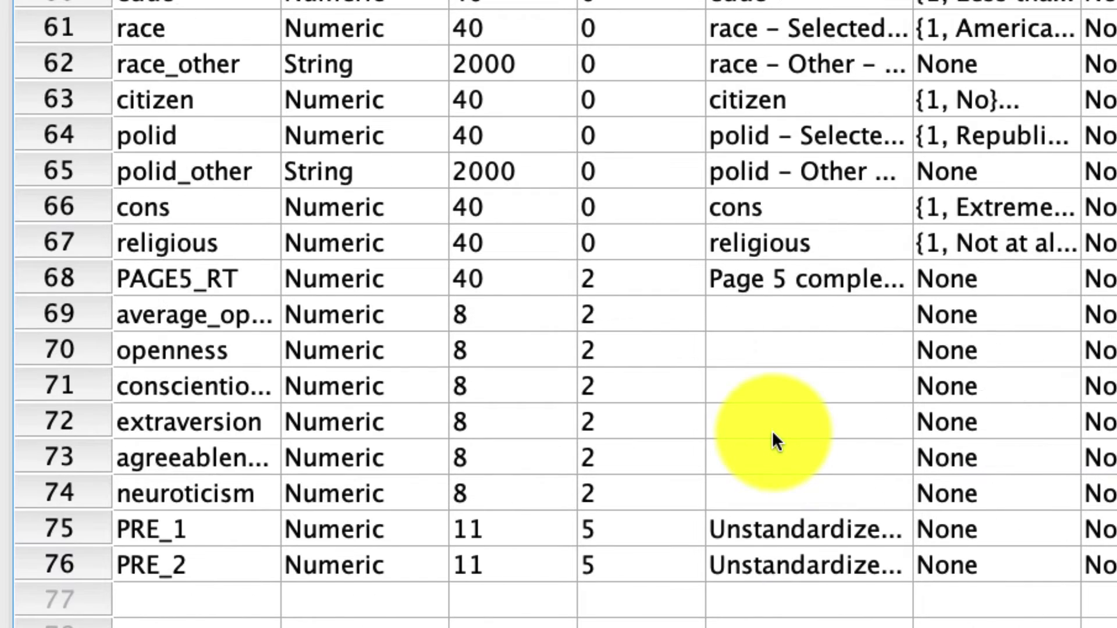
pyautogui.click(187, 323)
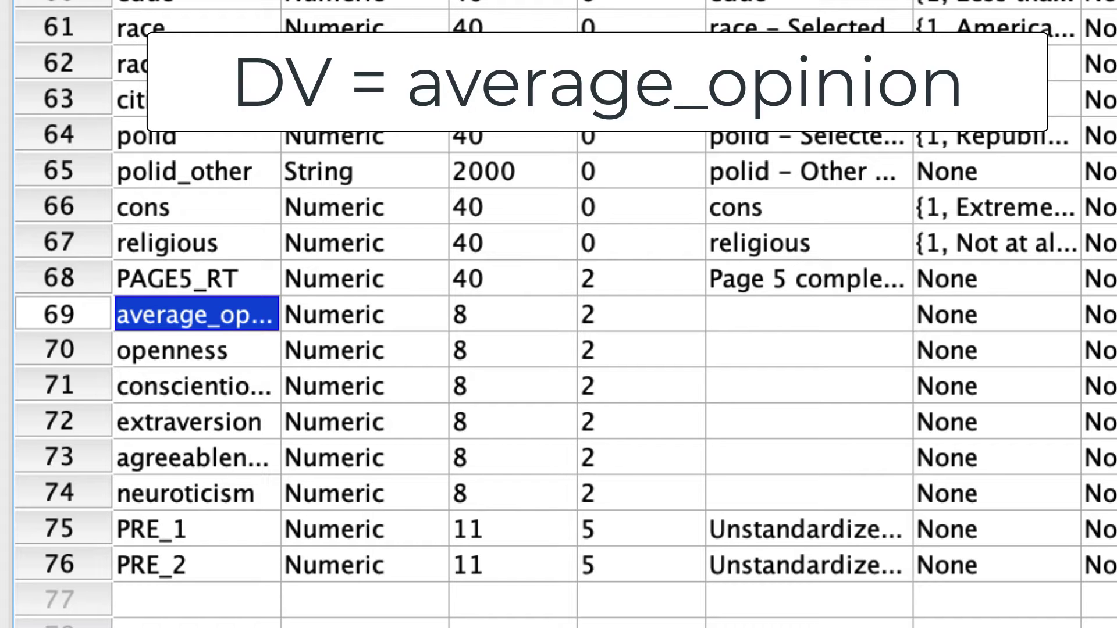
pyautogui.click(232, 352)
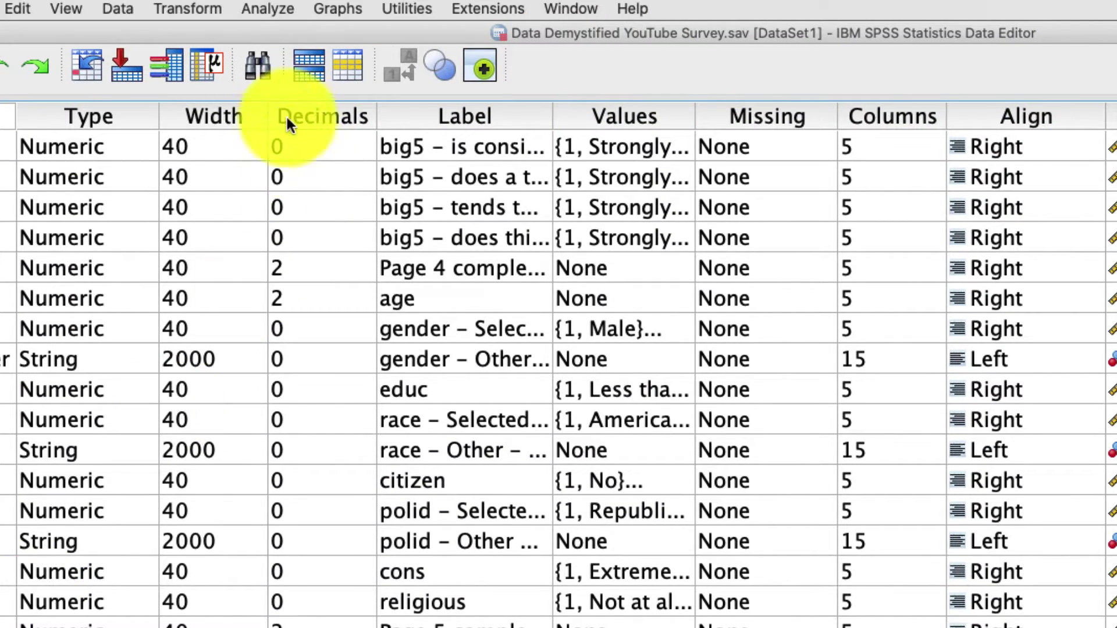
# Open Linear Regression with average_opinion as Dependent and openness as Independent
pyautogui.click(271, 11)
pyautogui.moveTo(317, 193)
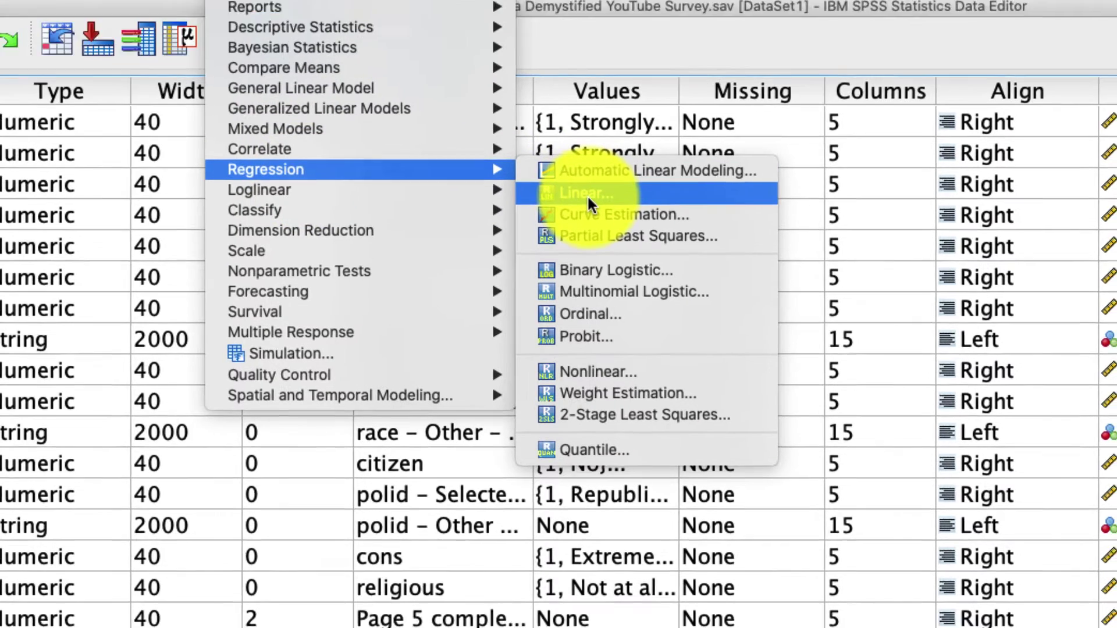
pyautogui.click(605, 218)
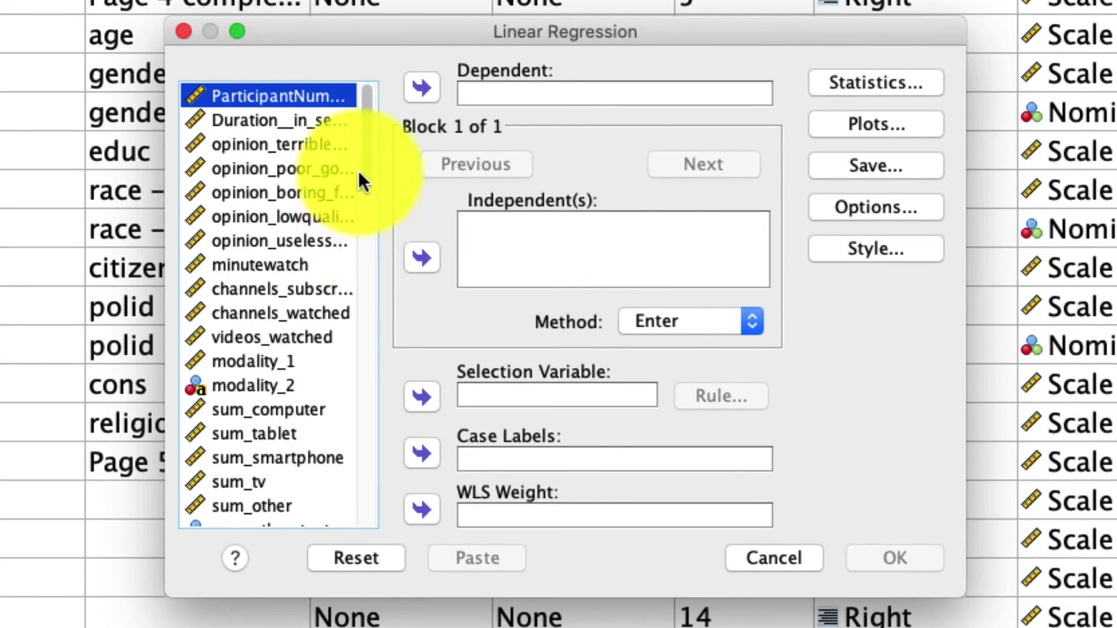
pyautogui.moveTo(367, 156); pyautogui.dragTo(379, 536)
pyautogui.click(298, 348)
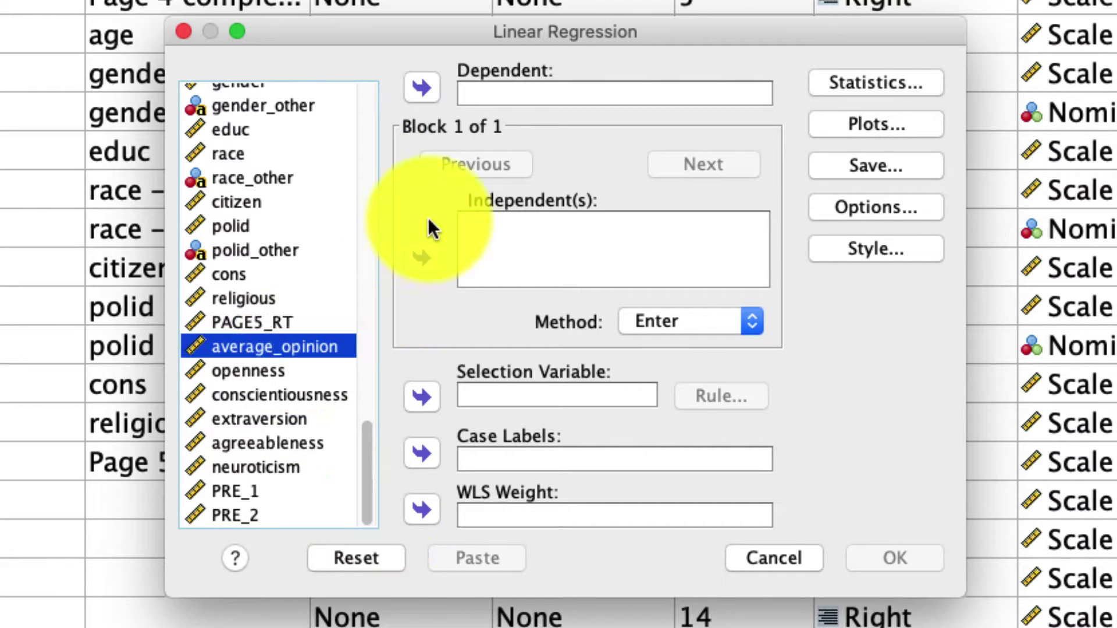
pyautogui.click(420, 92)
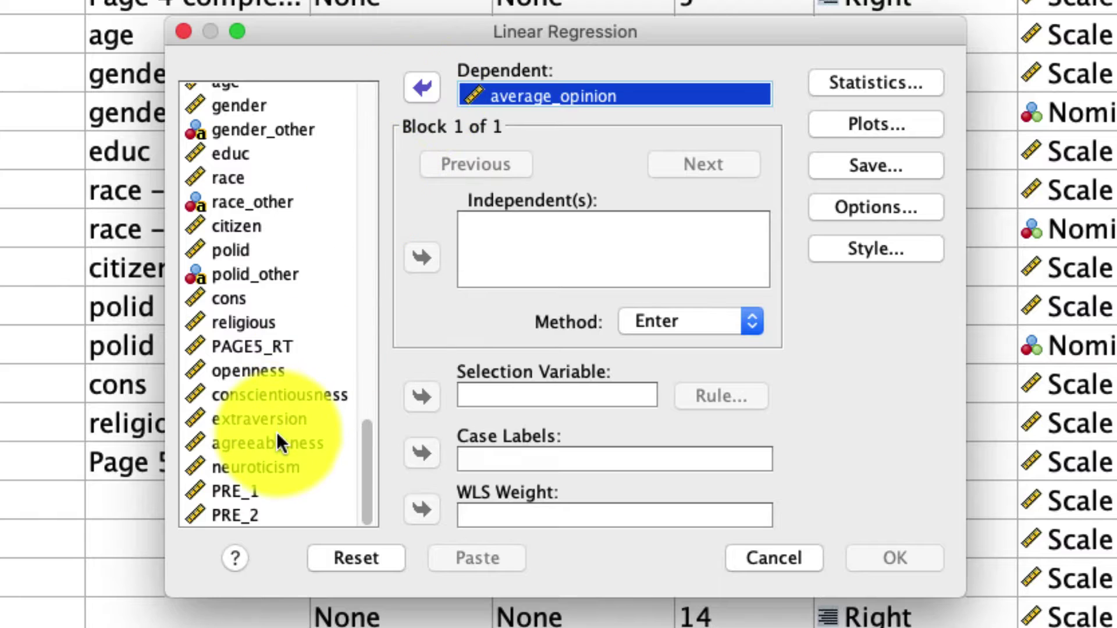
pyautogui.click(259, 373)
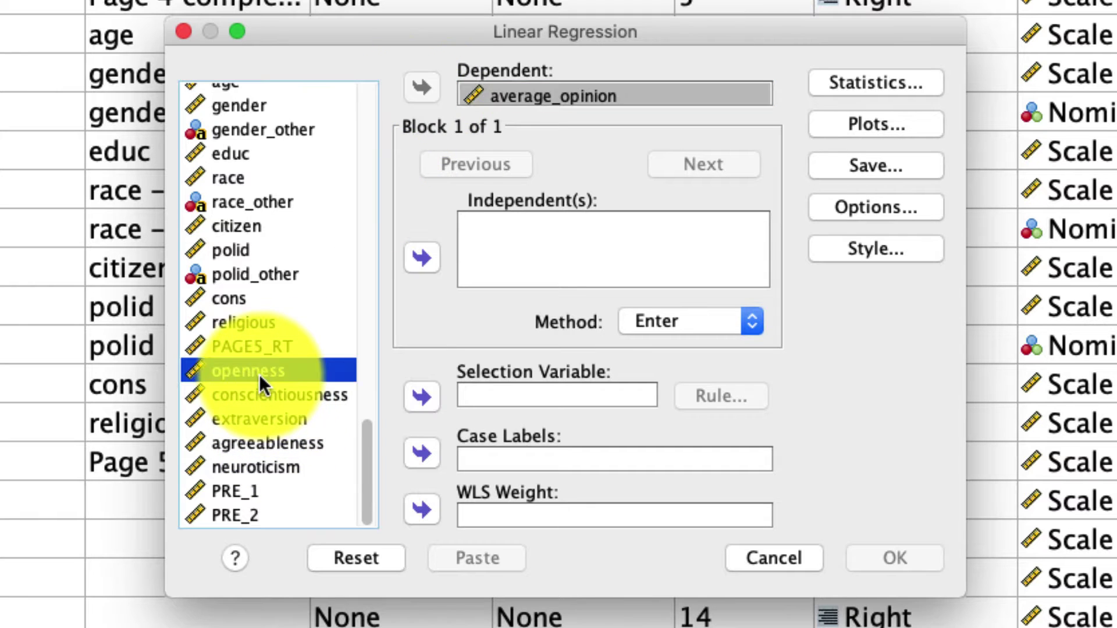
pyautogui.click(421, 259)
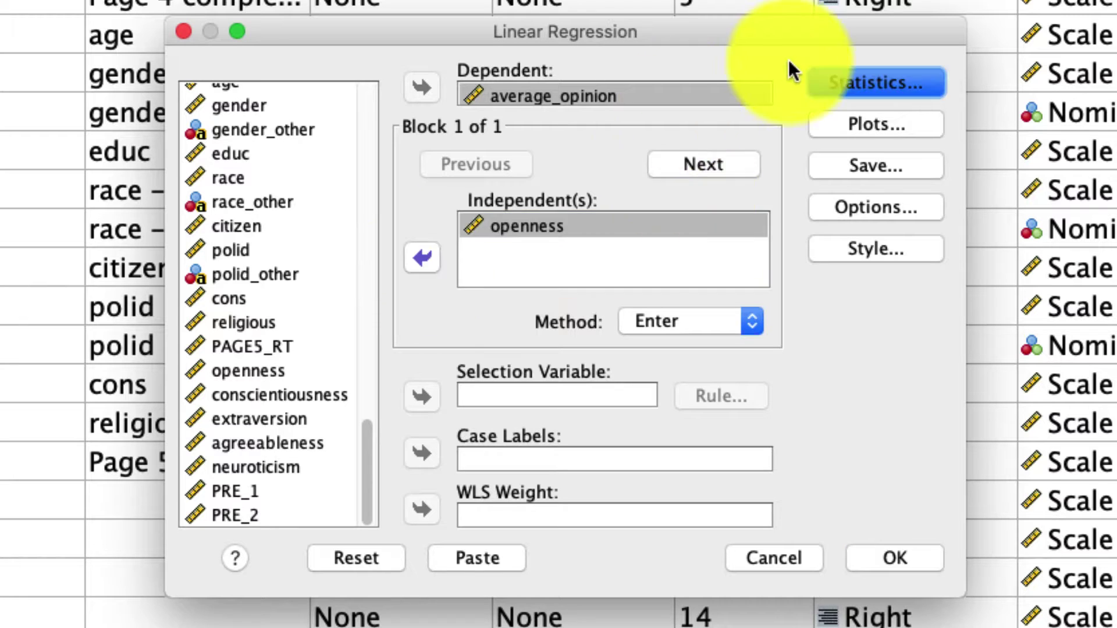
# Request confidence intervals for the regression coefficients in Statistics
pyautogui.click(873, 83)
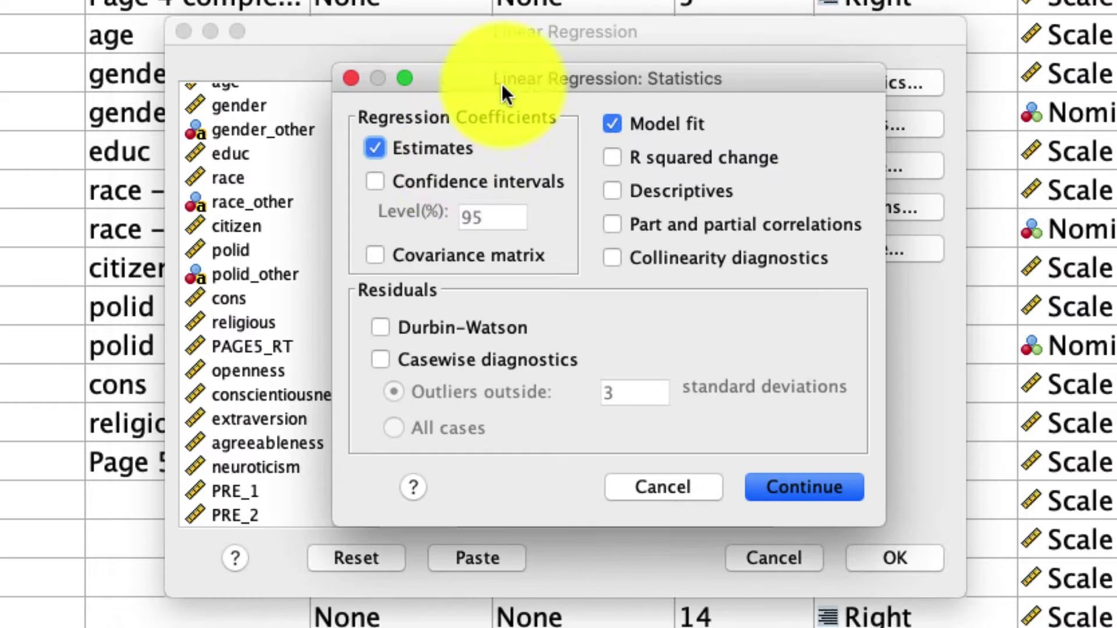
pyautogui.click(439, 192)
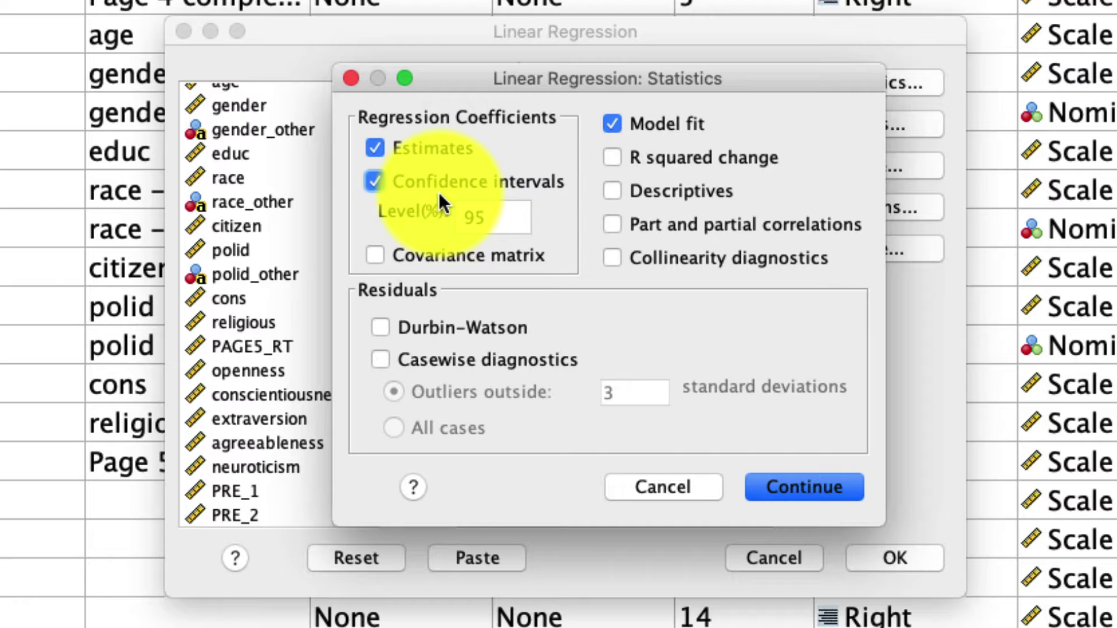
pyautogui.click(803, 487)
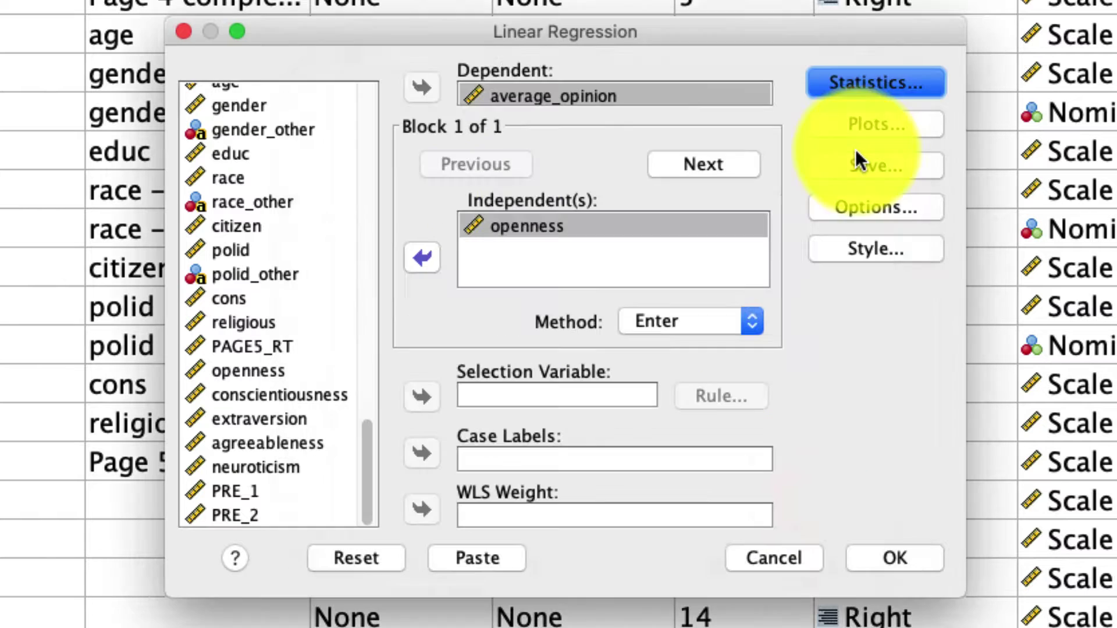
# Request a residual histogram, a normal probability plot, and a *ZRESID by *ZPRED scatterplot
pyautogui.click(855, 133)
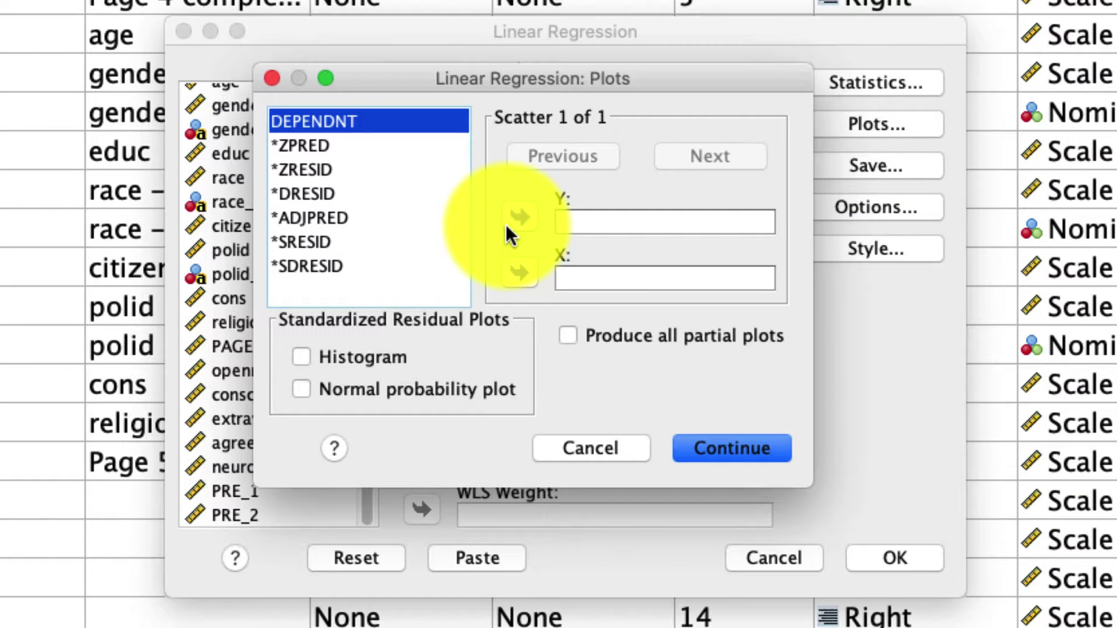
pyautogui.click(377, 357)
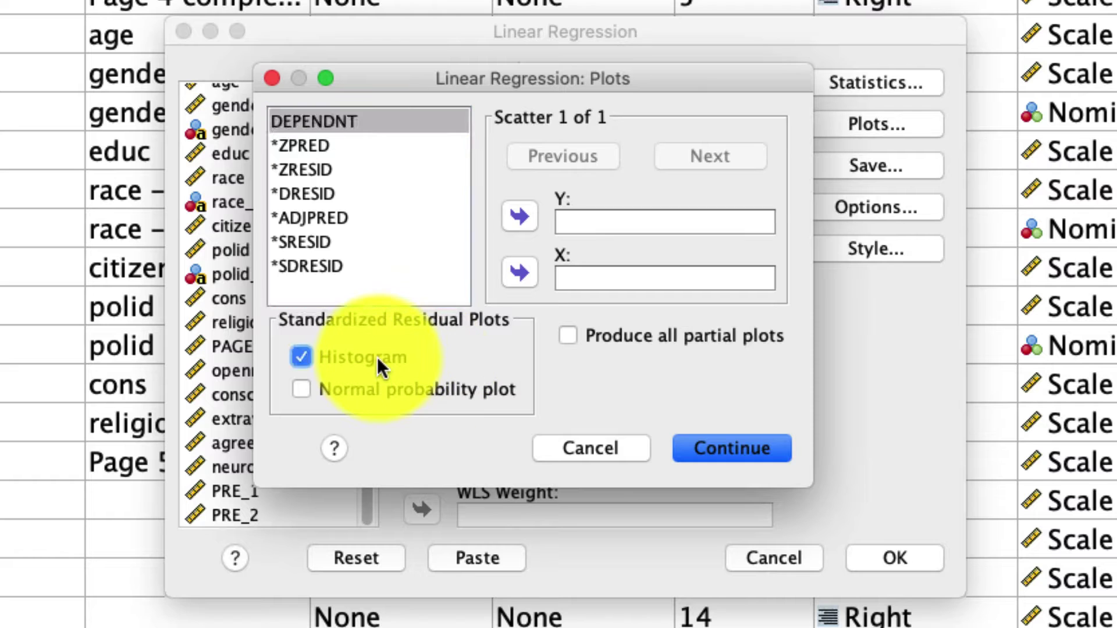
pyautogui.click(379, 391)
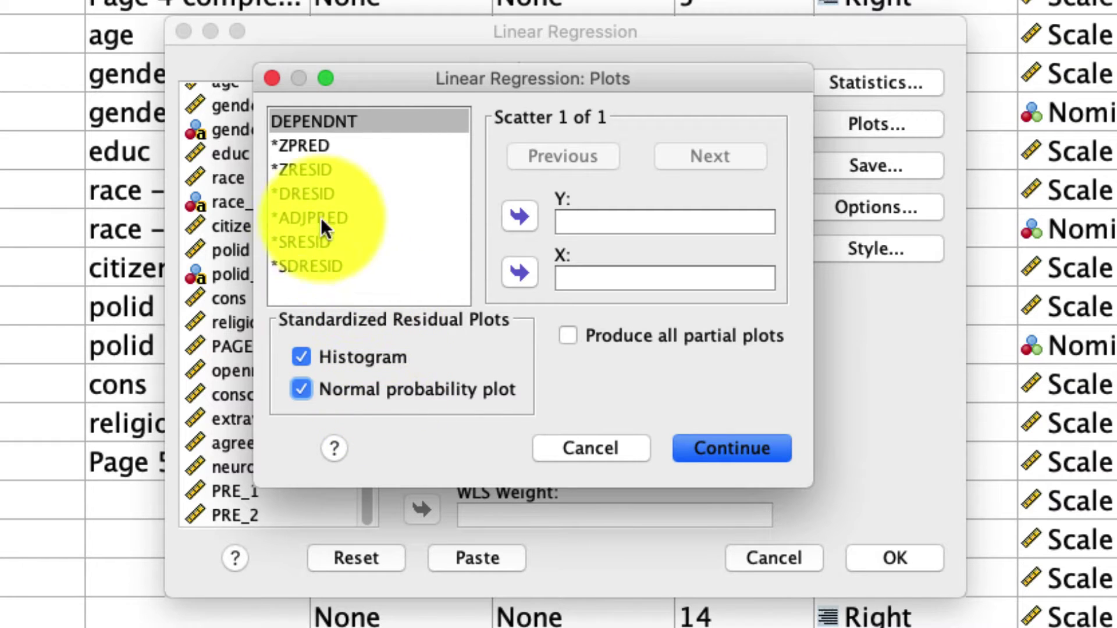
pyautogui.click(313, 170)
pyautogui.click(518, 224)
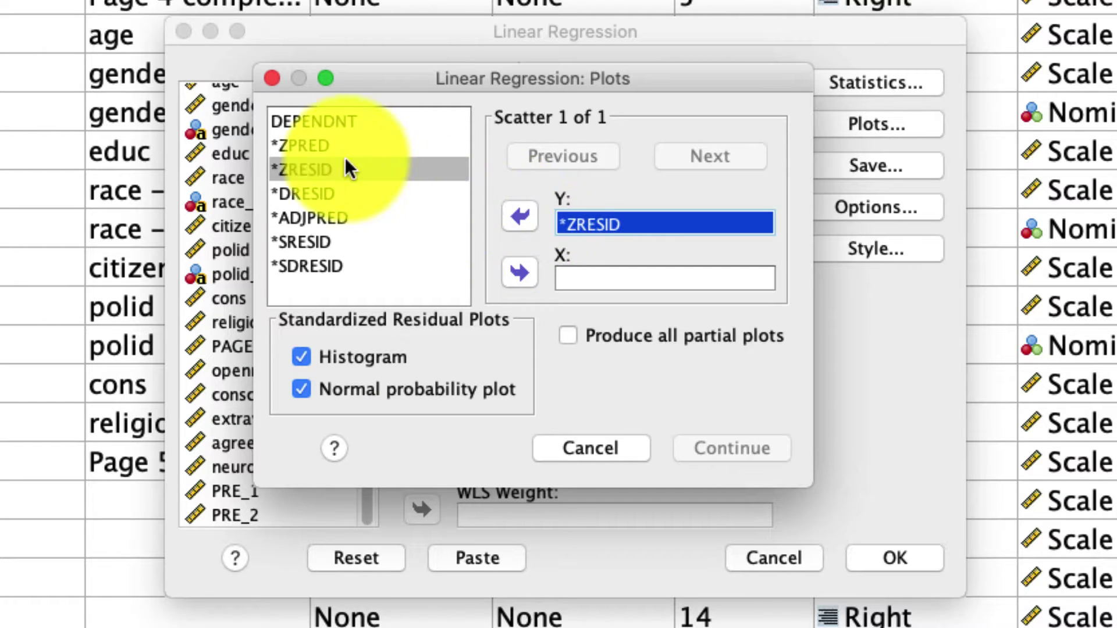
pyautogui.click(322, 146)
pyautogui.click(523, 270)
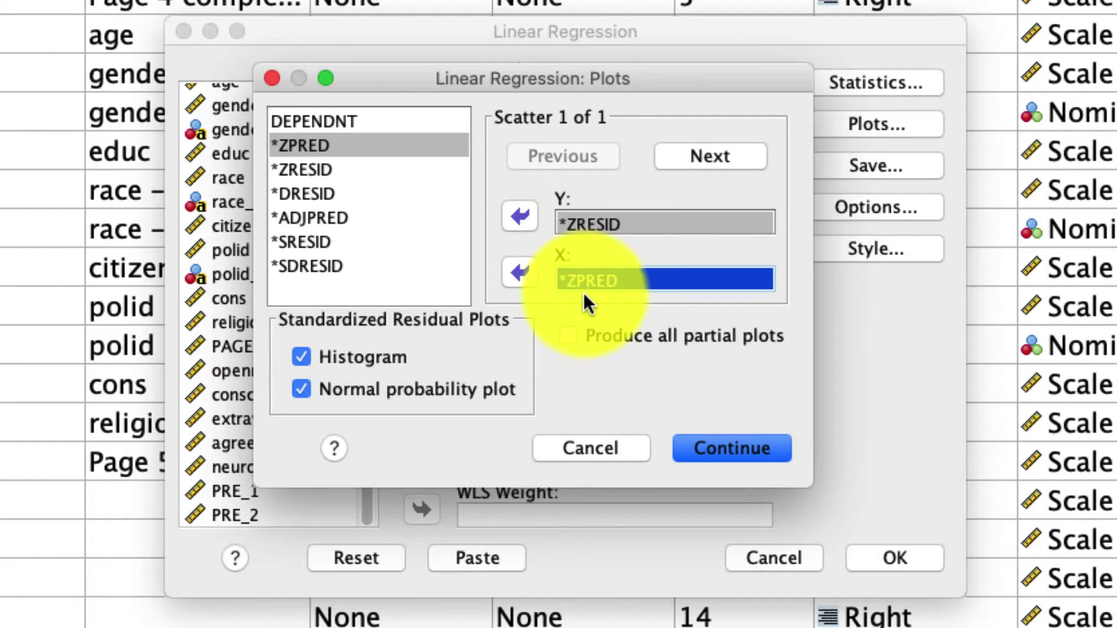
# Save unstandardized predicted values and run the openness regression
pyautogui.click(758, 458)
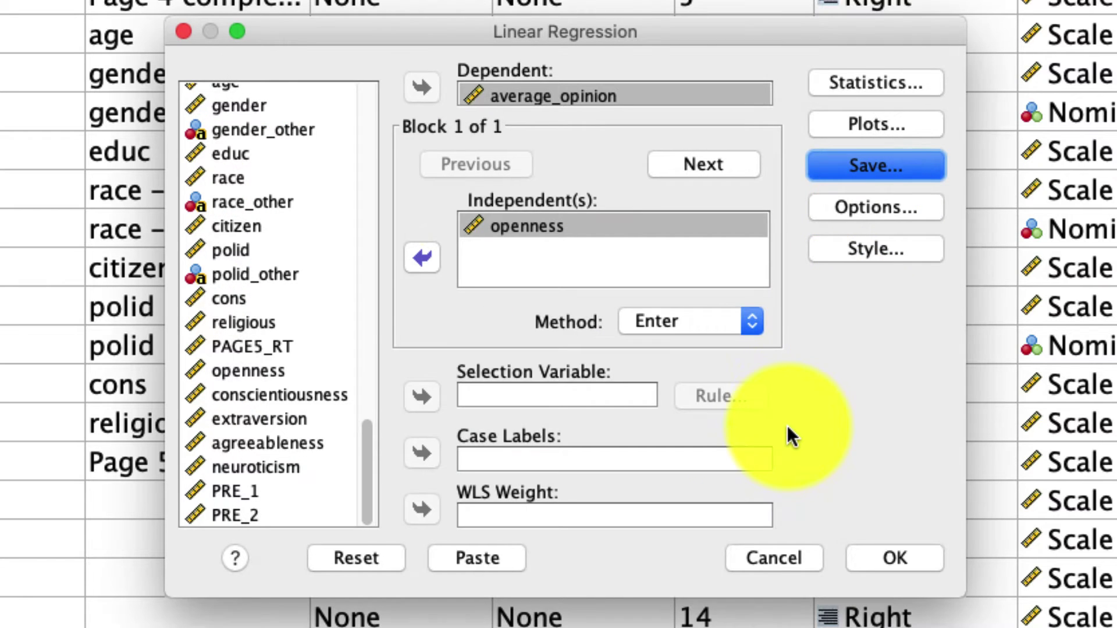
pyautogui.click(837, 166)
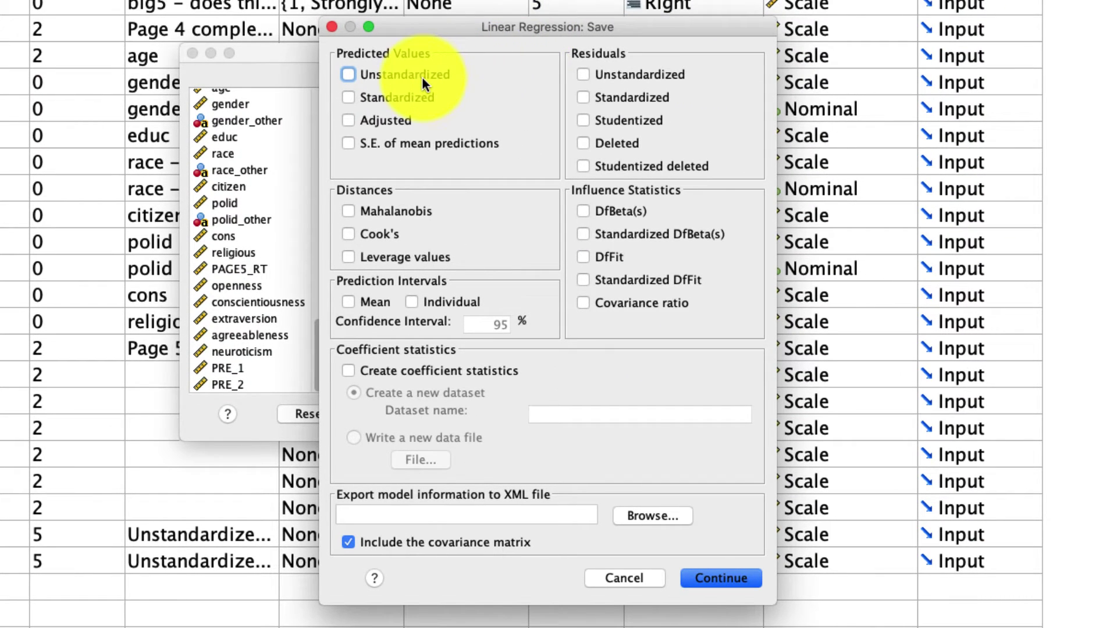
pyautogui.click(421, 75)
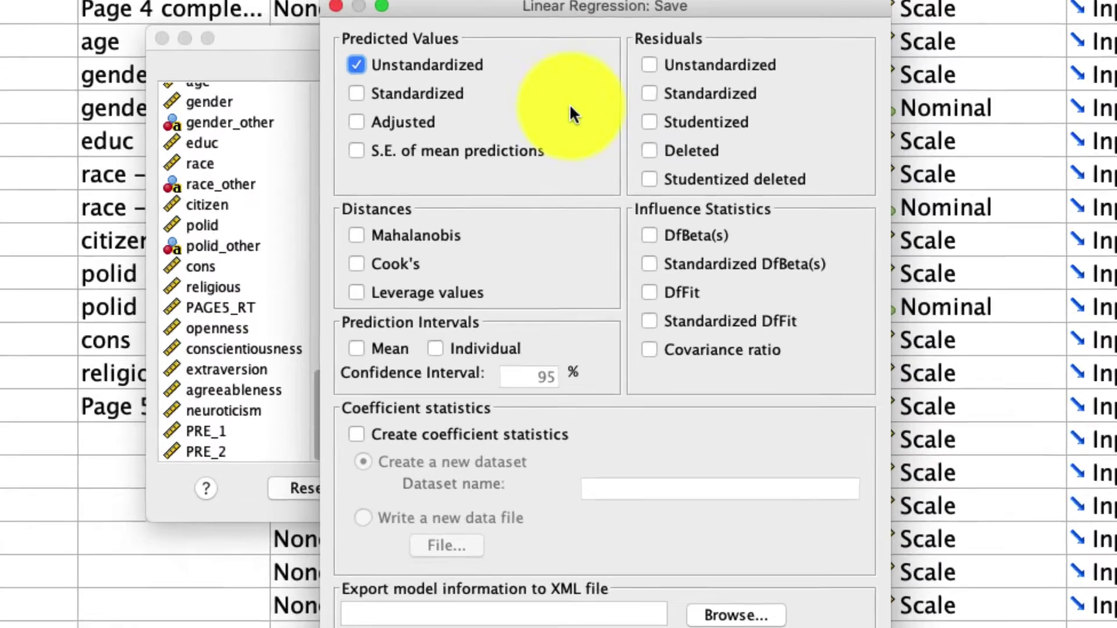
pyautogui.click(721, 578)
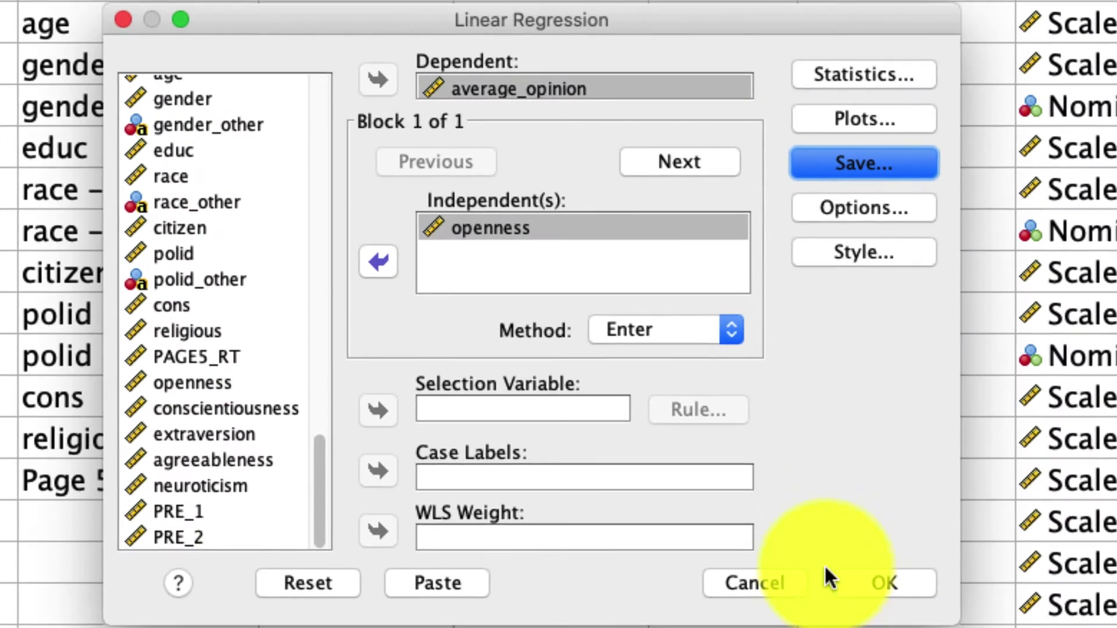
pyautogui.click(891, 598)
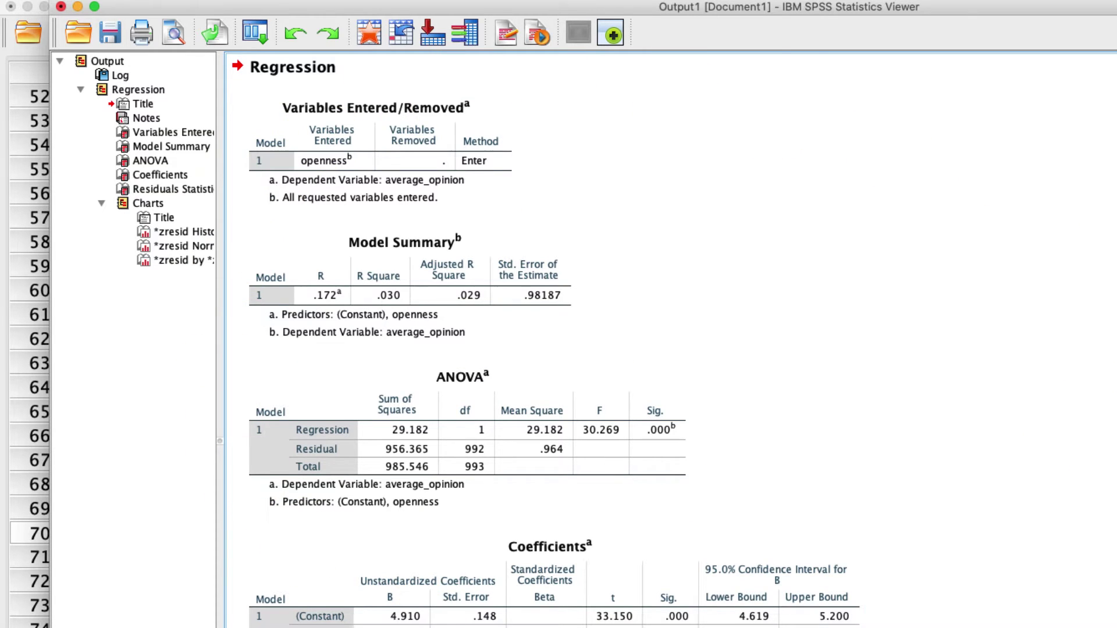
pyautogui.click(715, 625)
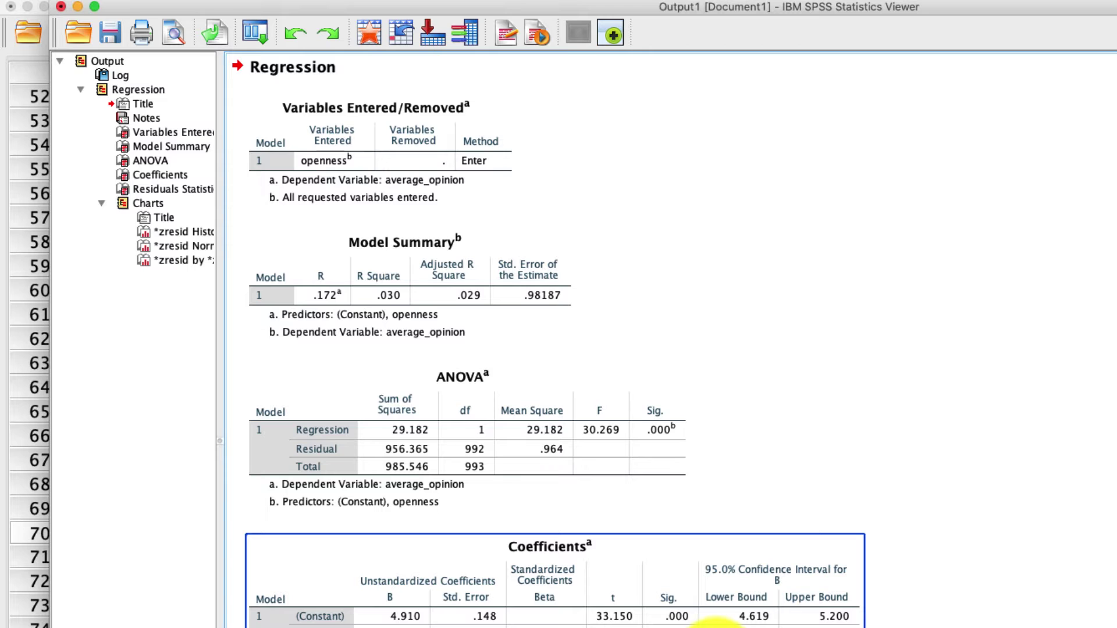
pyautogui.scroll(-10, 714, 617)
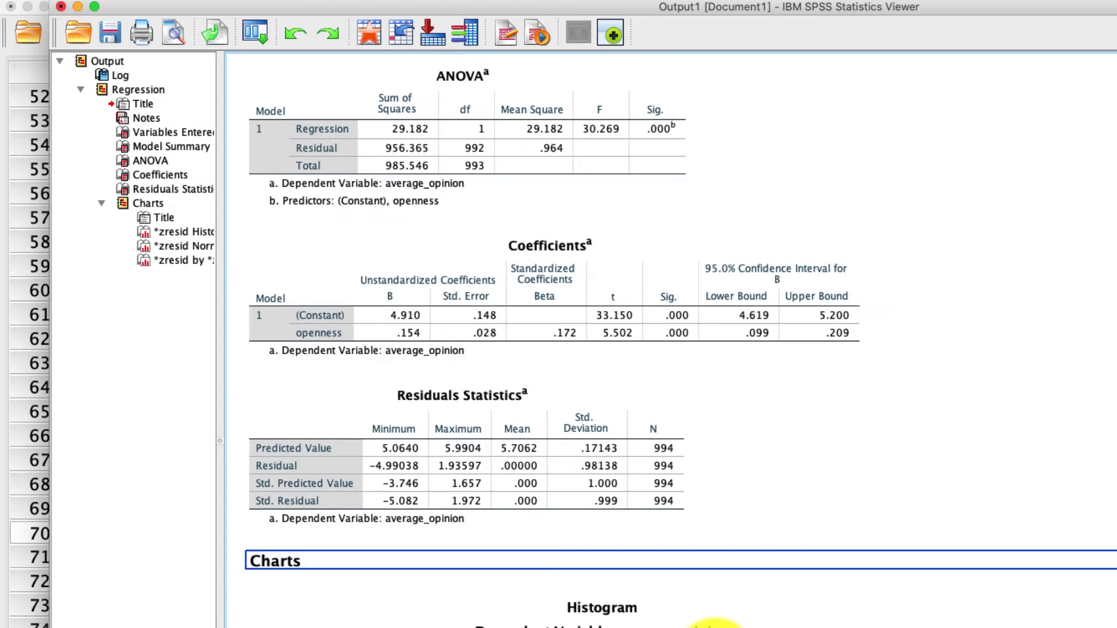
pyautogui.scroll(-2, 698, 454)
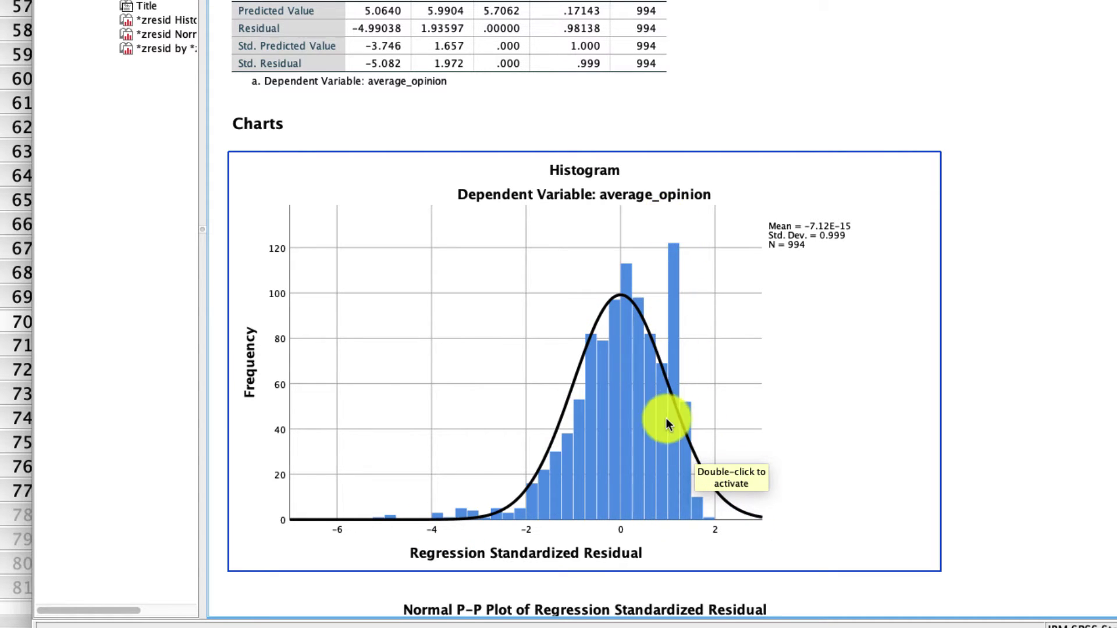
pyautogui.click(1050, 412)
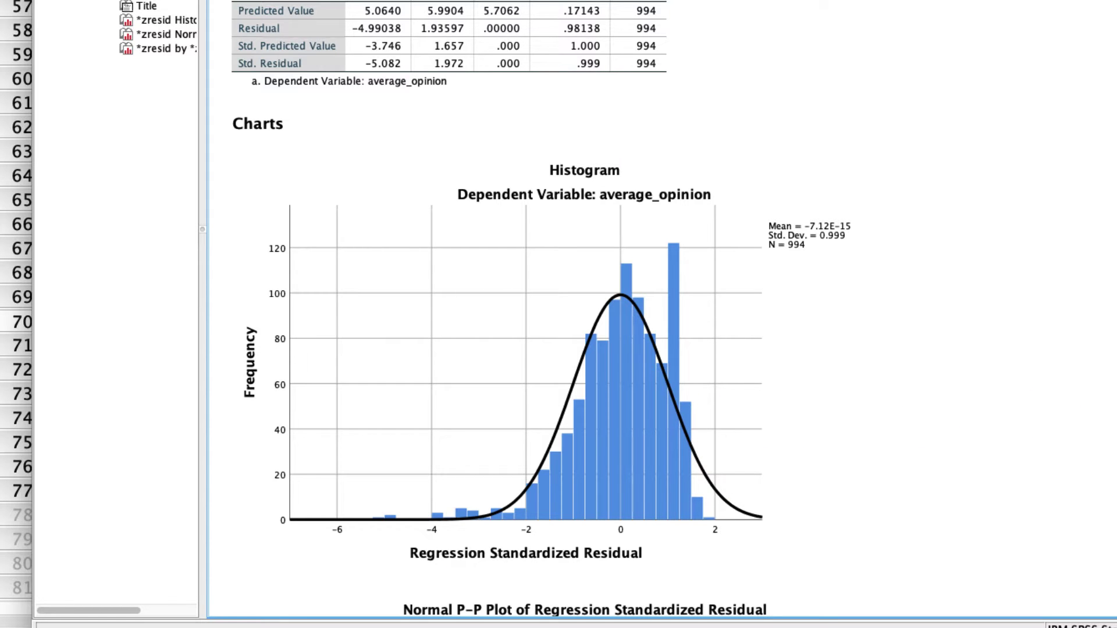
pyautogui.click(762, 520)
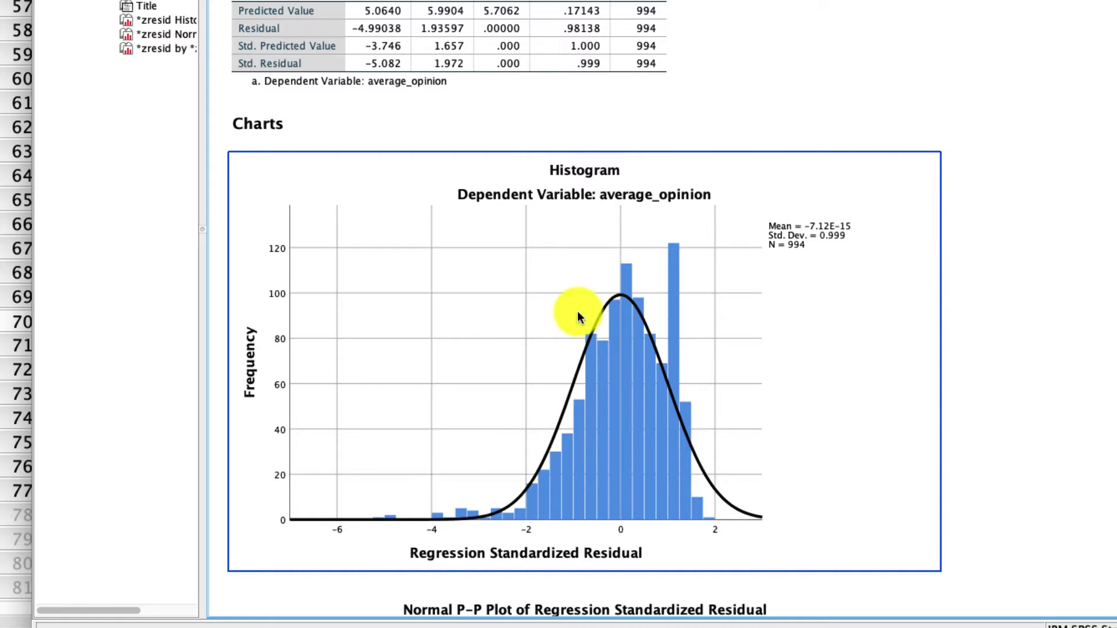
pyautogui.scroll(-3, 755, 516)
pyautogui.click(755, 517)
pyautogui.scroll(-5, 755, 517)
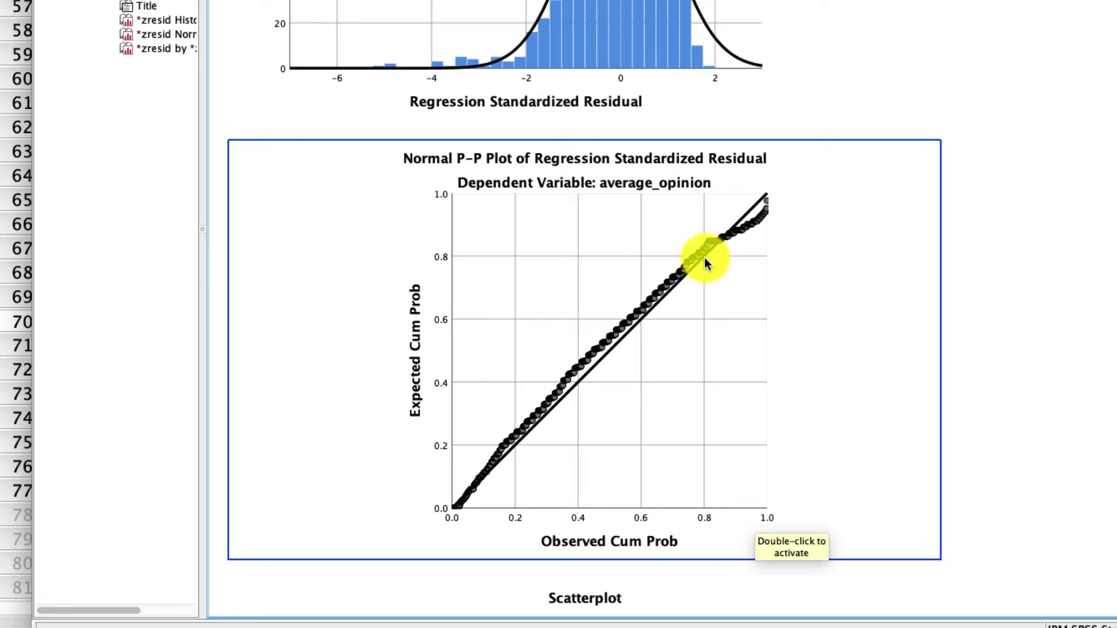
pyautogui.press('Down')
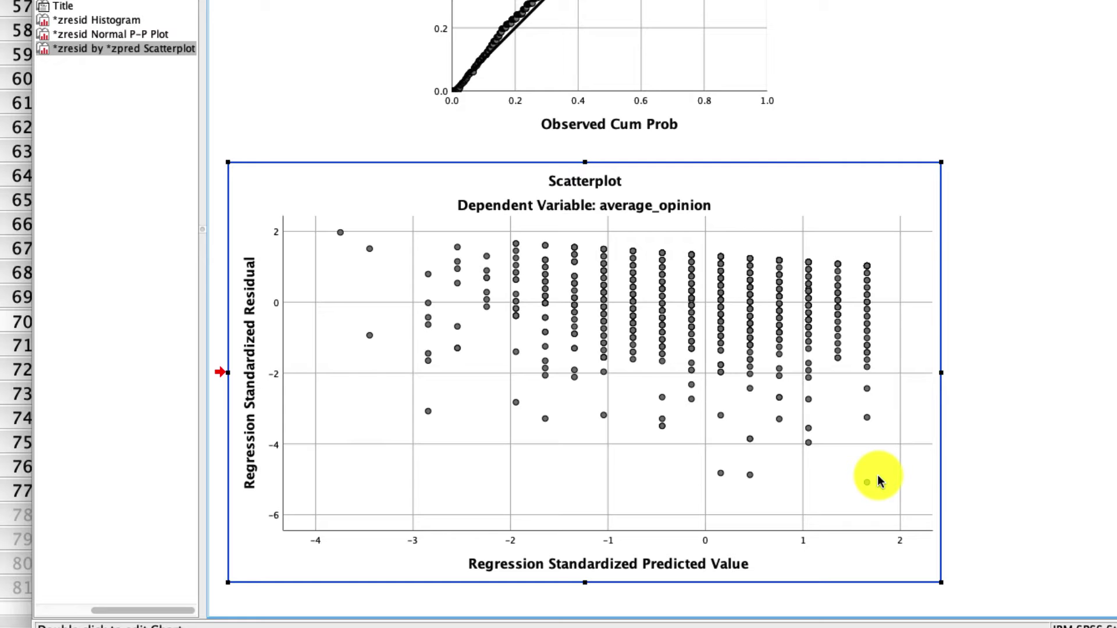
pyautogui.scroll(15, 877, 475)
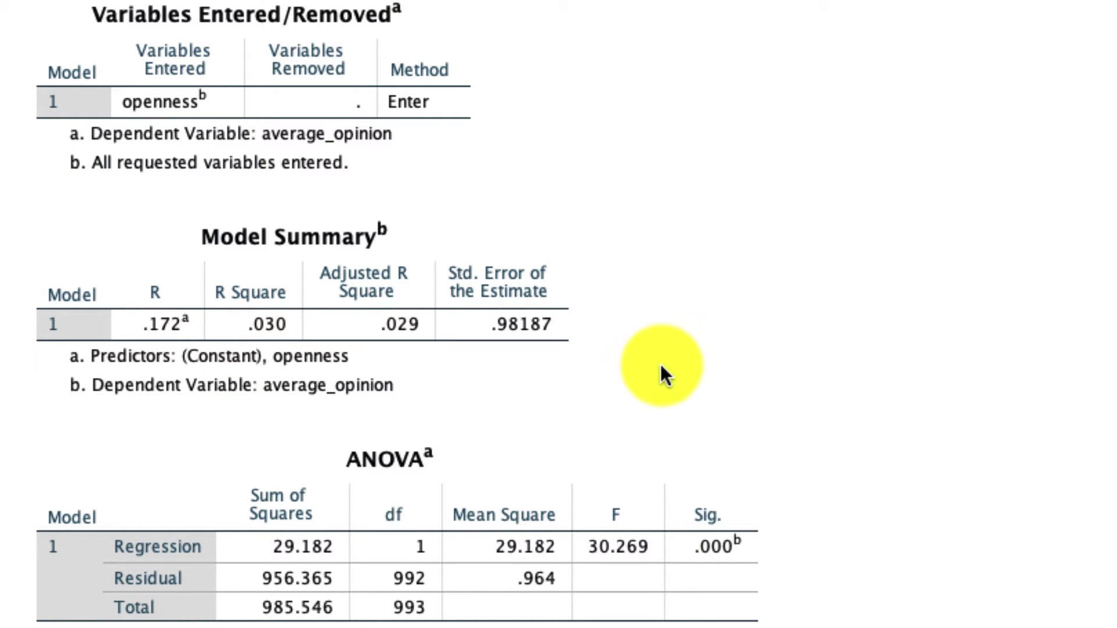
pyautogui.click(501, 373)
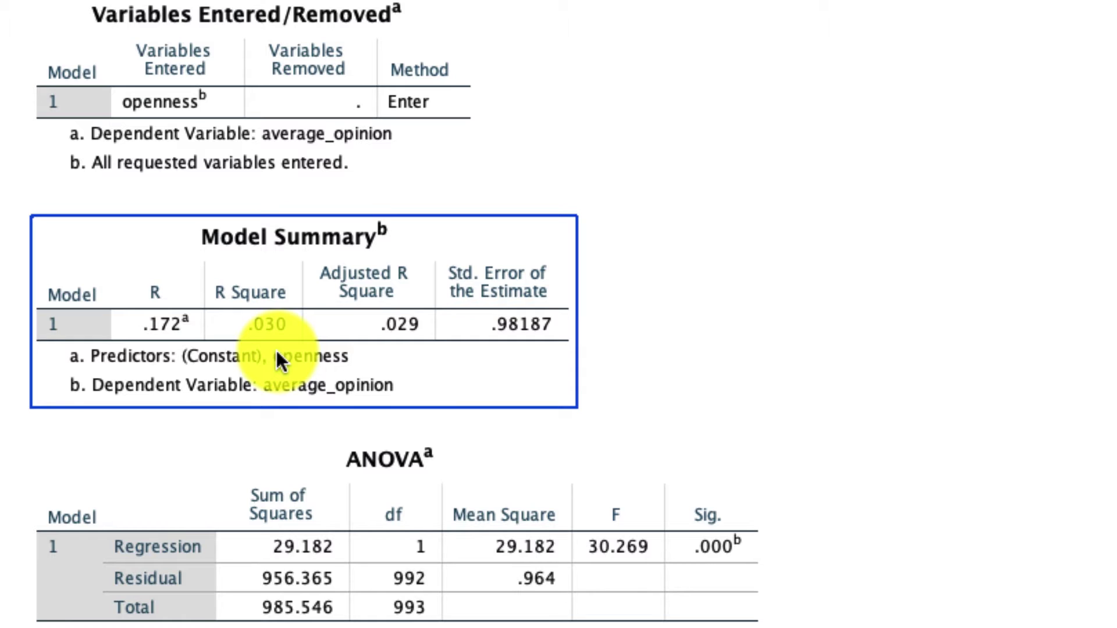
pyautogui.click(285, 460)
pyautogui.click(271, 427)
pyautogui.click(277, 354)
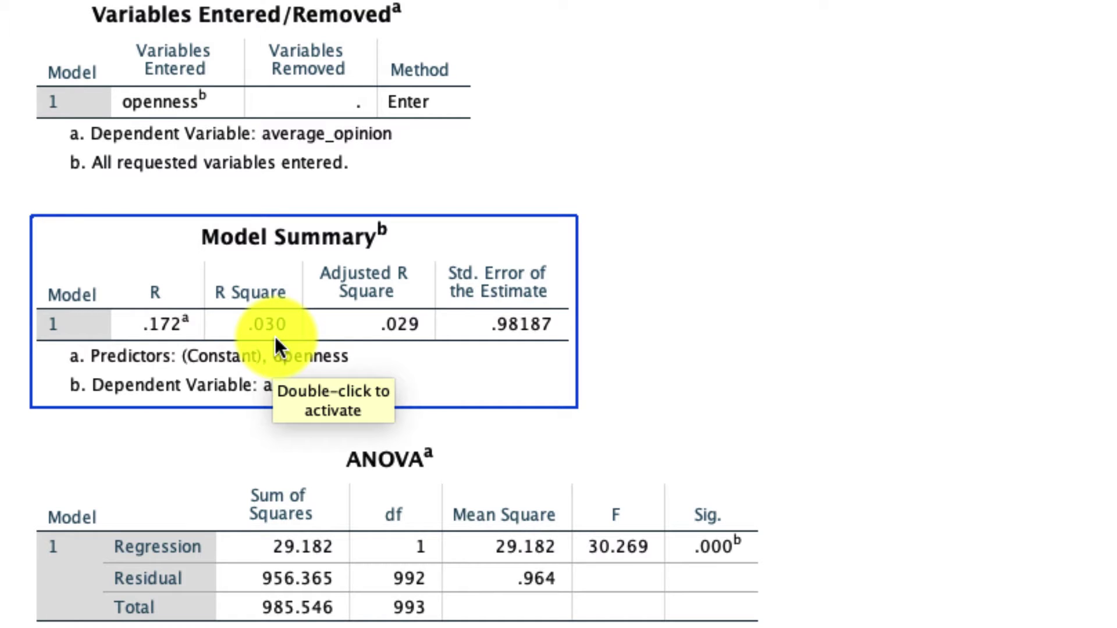
pyautogui.click(303, 443)
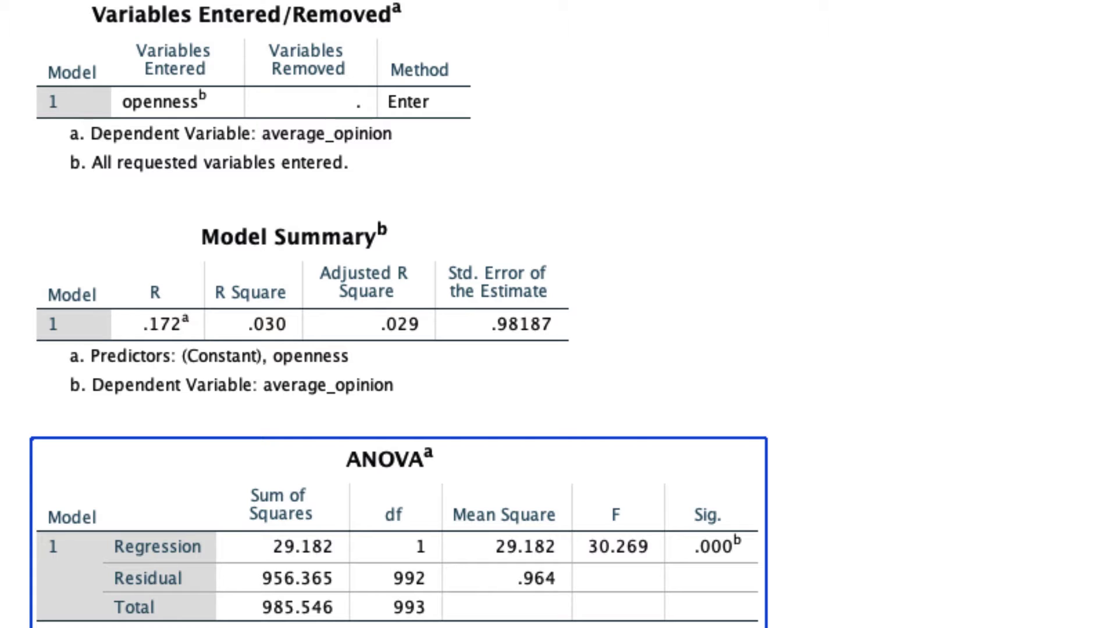
pyautogui.click(396, 348)
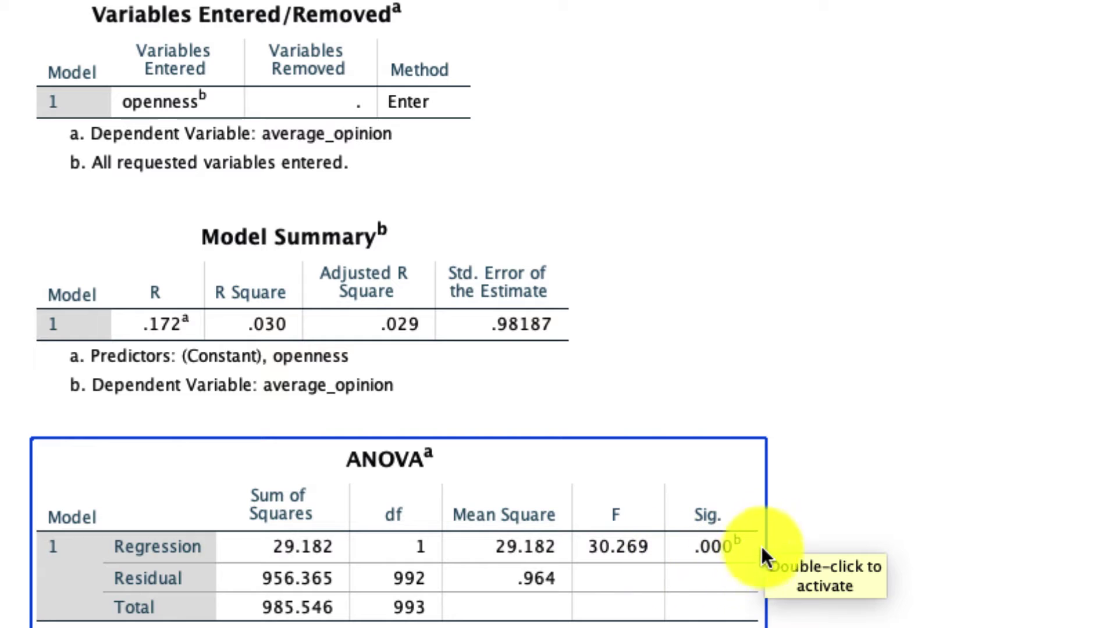
pyautogui.click(308, 390)
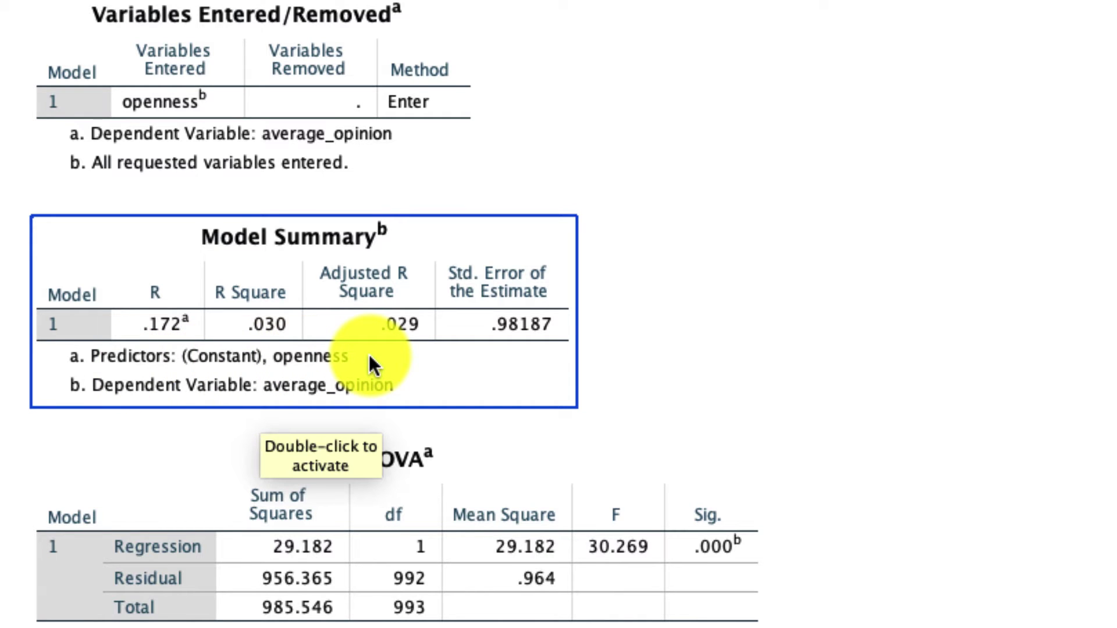
pyautogui.click(341, 579)
# Review the Coefficients and Residuals Statistics tables in the regression output
pyautogui.scroll(-10, 374, 411)
pyautogui.click(383, 335)
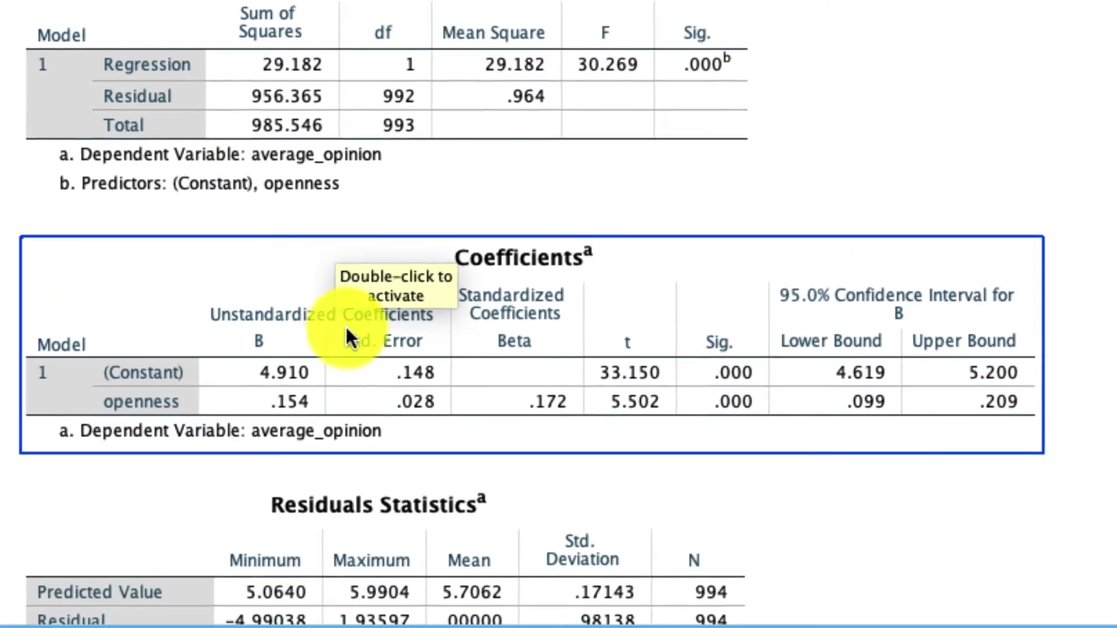
pyautogui.click(225, 532)
pyautogui.click(943, 319)
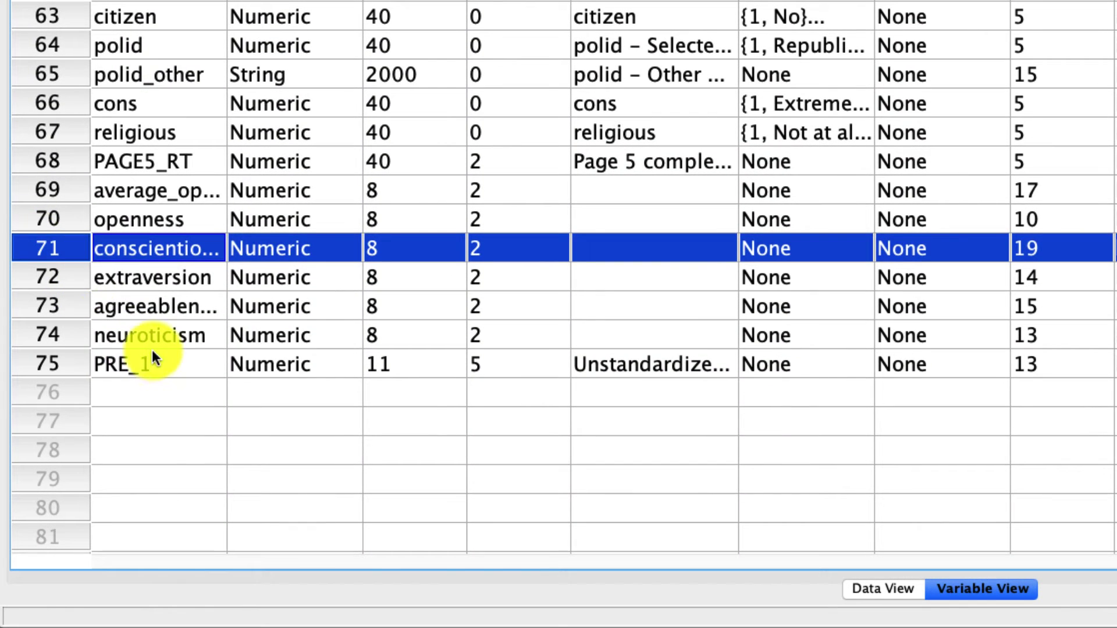
pyautogui.click(152, 357)
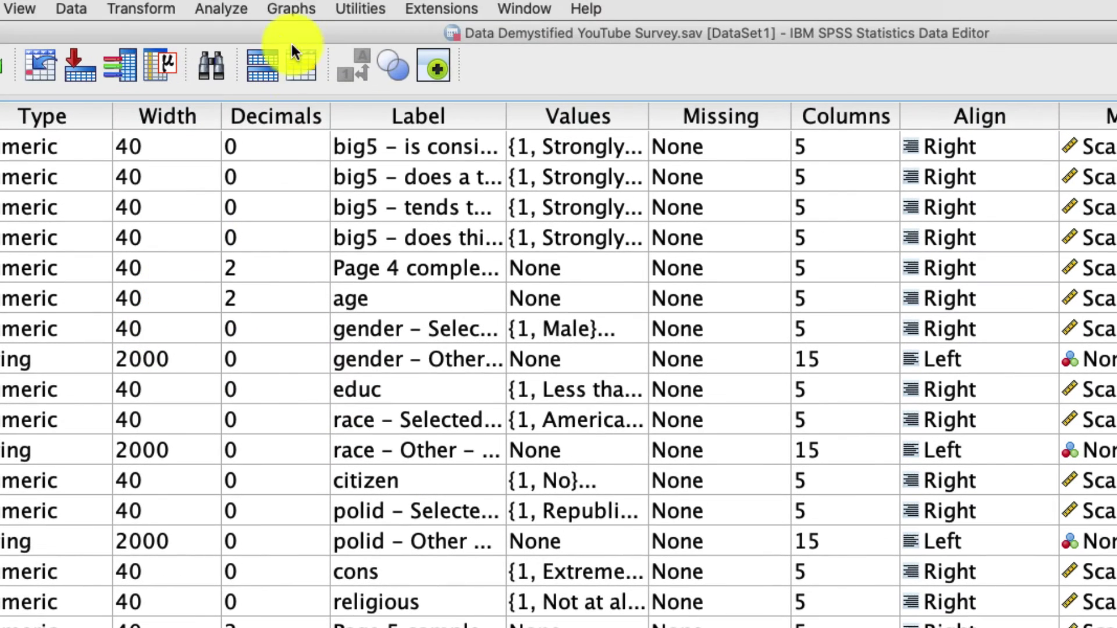
# Define a simple scatter with PRE_1 on the Y axis and openness on the X axis
pyautogui.click(296, 15)
pyautogui.moveTo(347, 93)
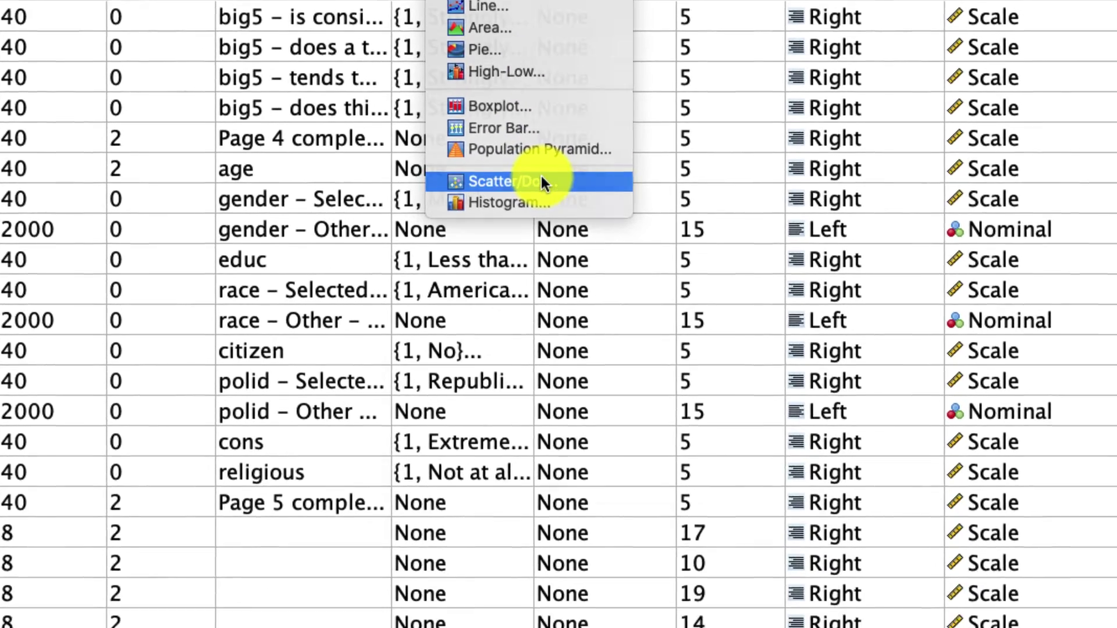
pyautogui.click(634, 311)
pyautogui.click(671, 447)
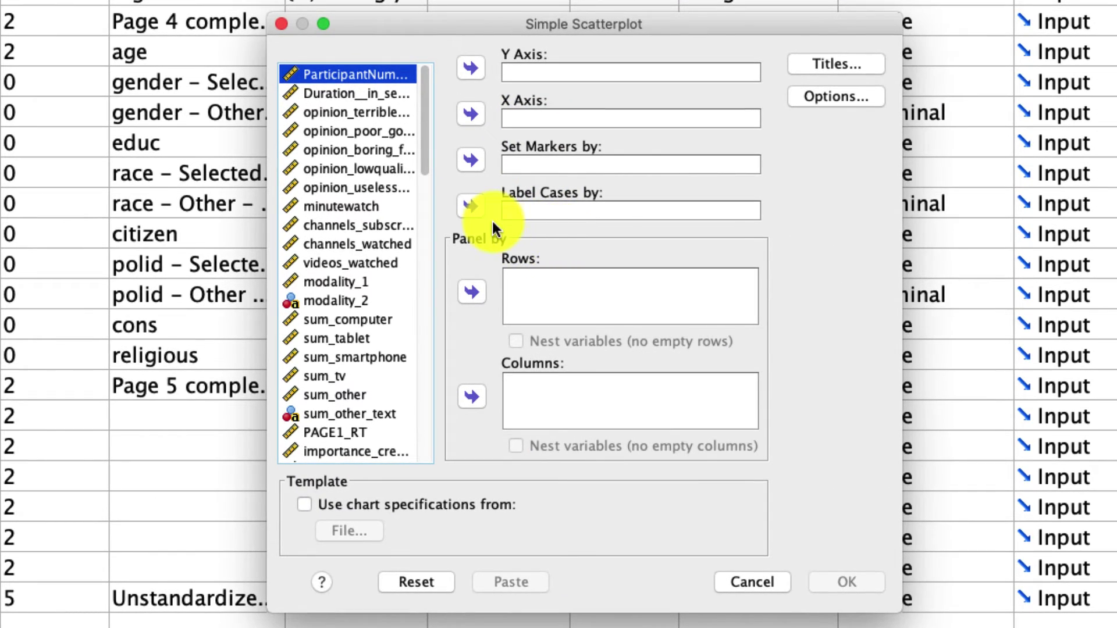
pyautogui.scroll(-10, 372, 335)
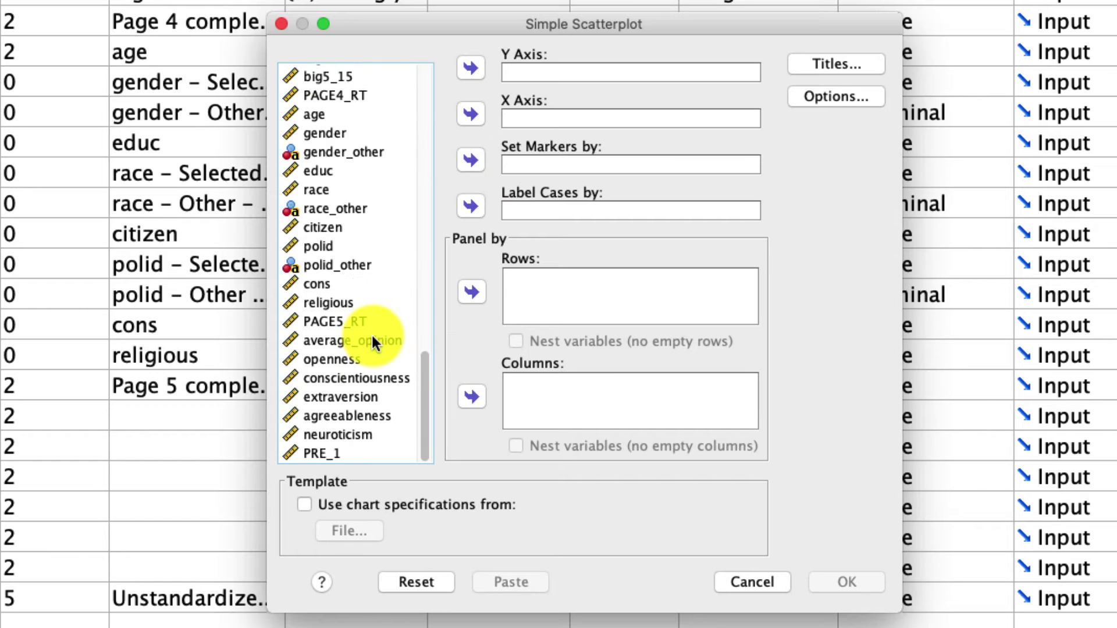
pyautogui.click(344, 457)
pyautogui.click(471, 68)
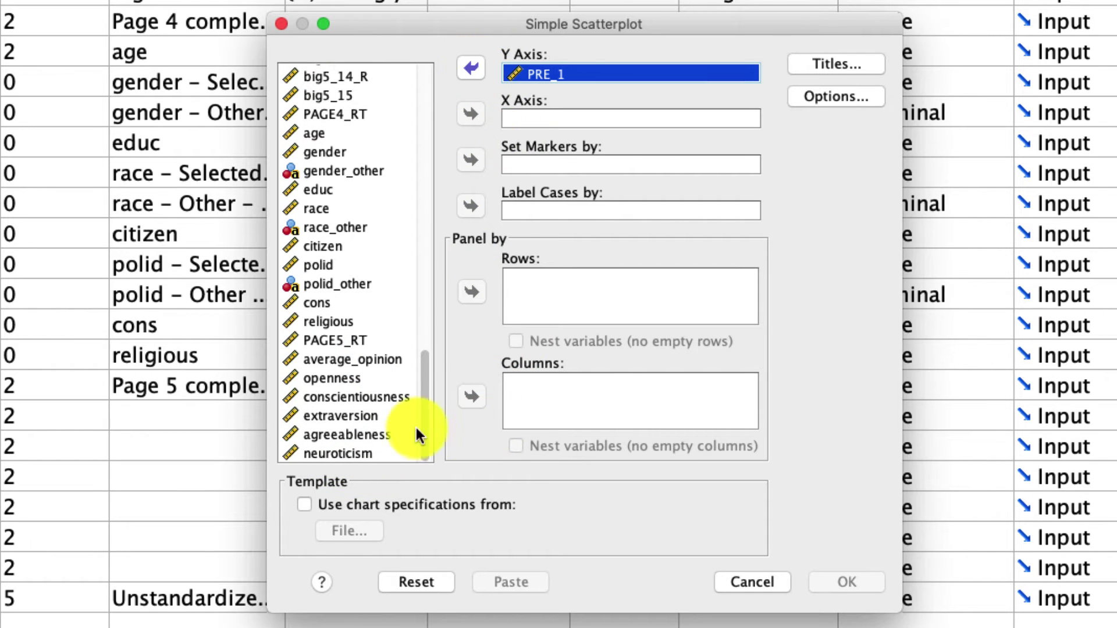
pyautogui.click(359, 381)
pyautogui.click(476, 113)
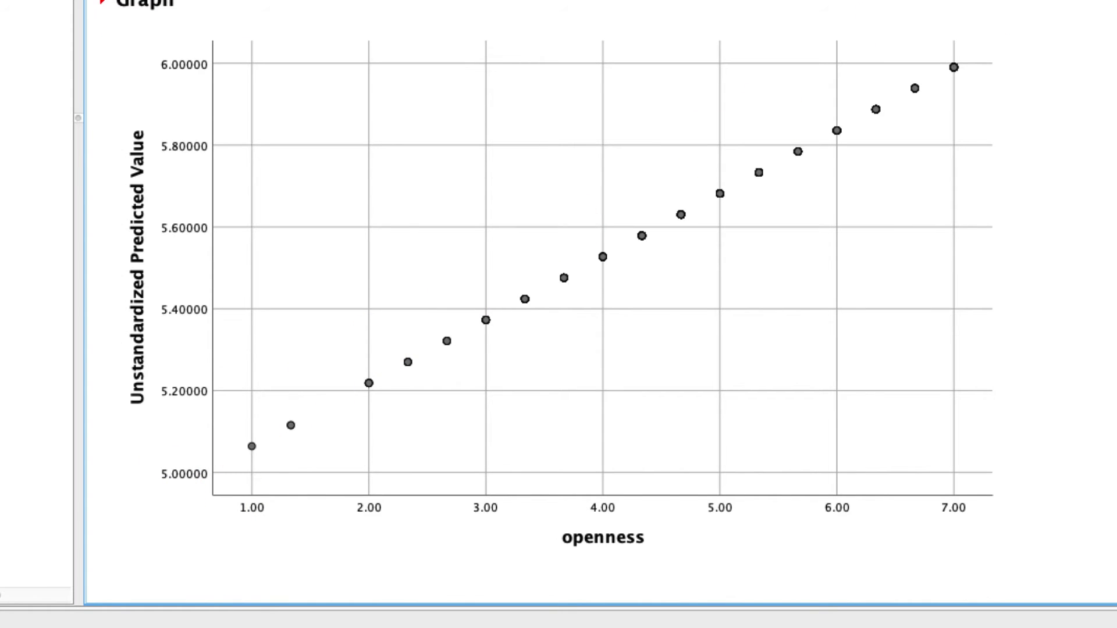
# Select and inspect the PRE_1-versus-openness scatterplot in the output
pyautogui.click(285, 531)
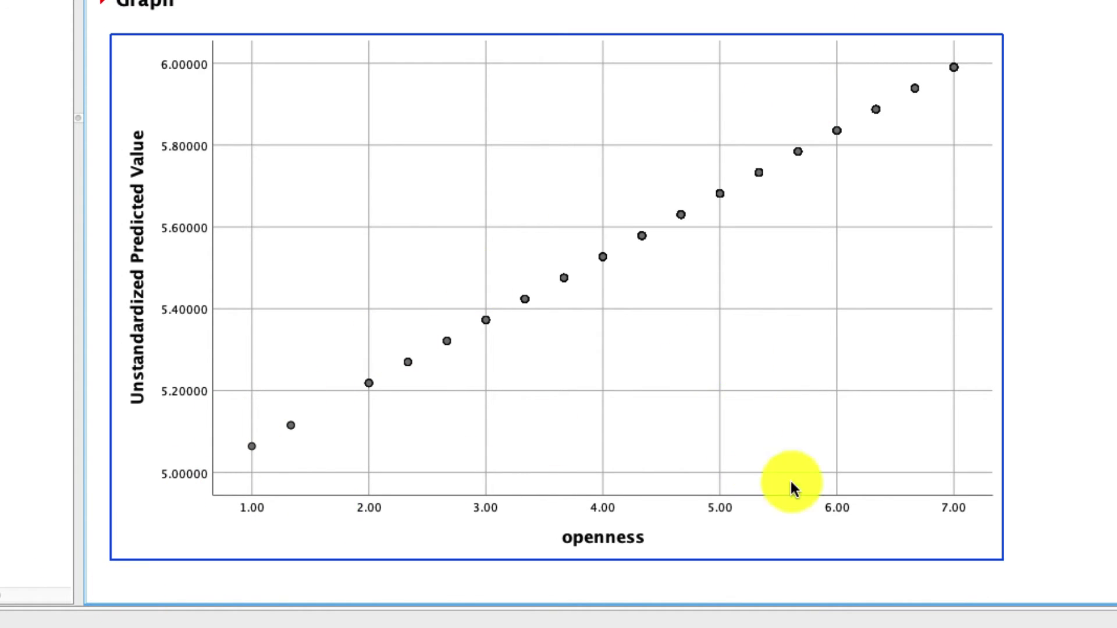
pyautogui.click(1003, 522)
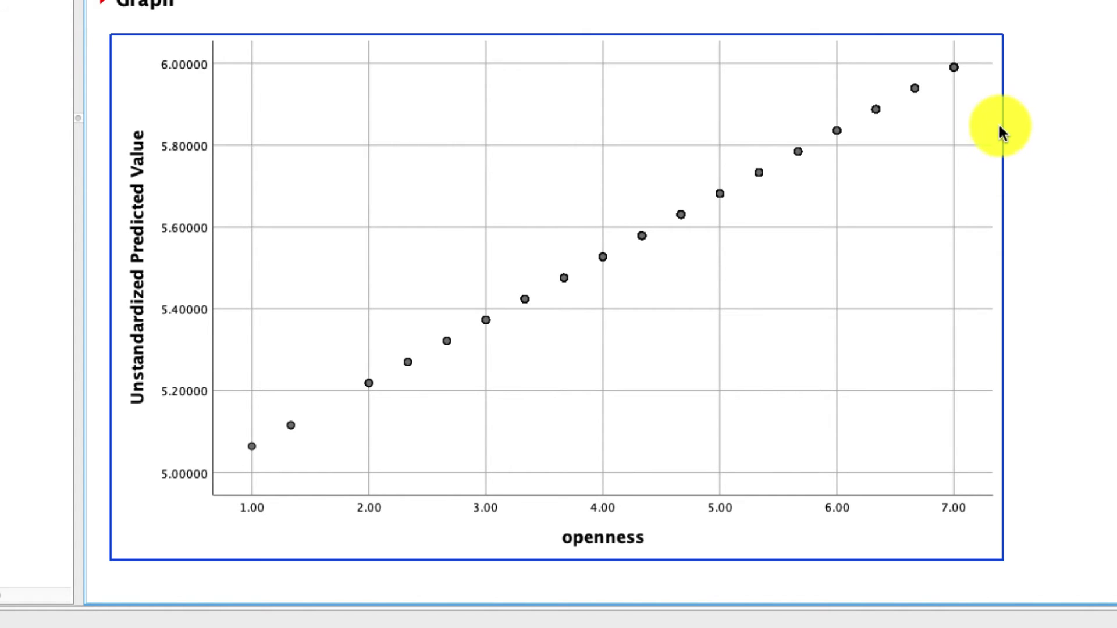
pyautogui.click(994, 74)
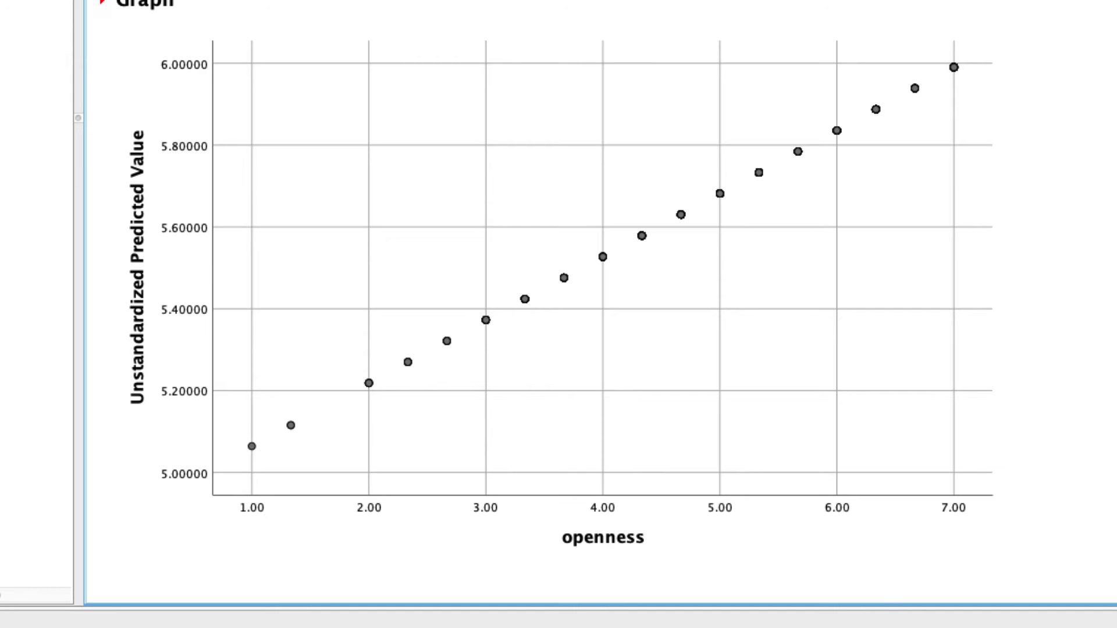
pyautogui.click(742, 80)
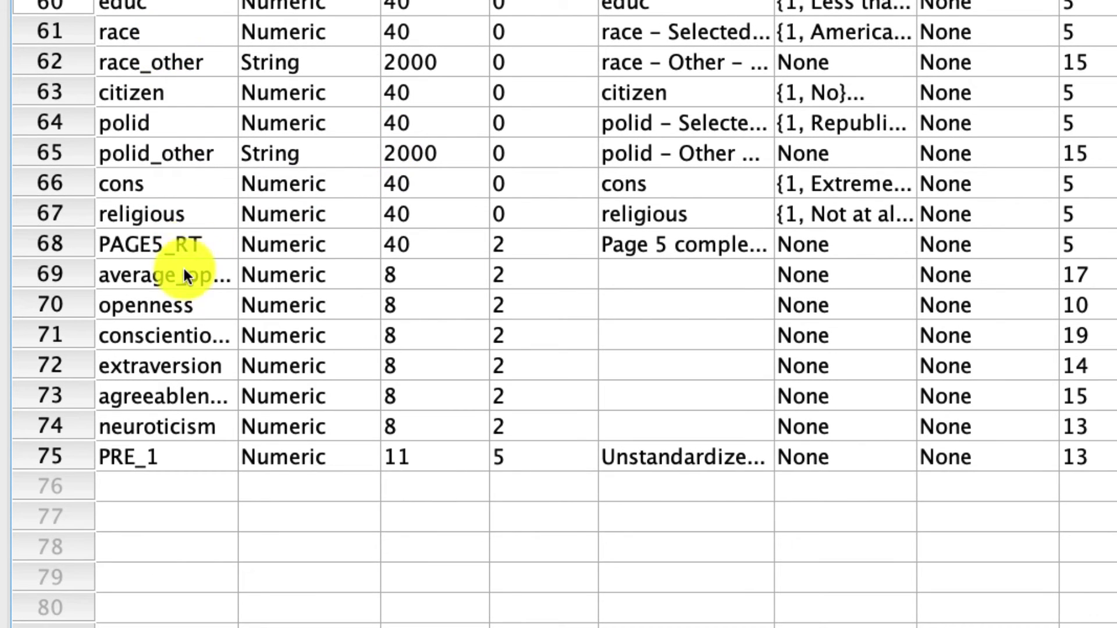
pyautogui.click(184, 276)
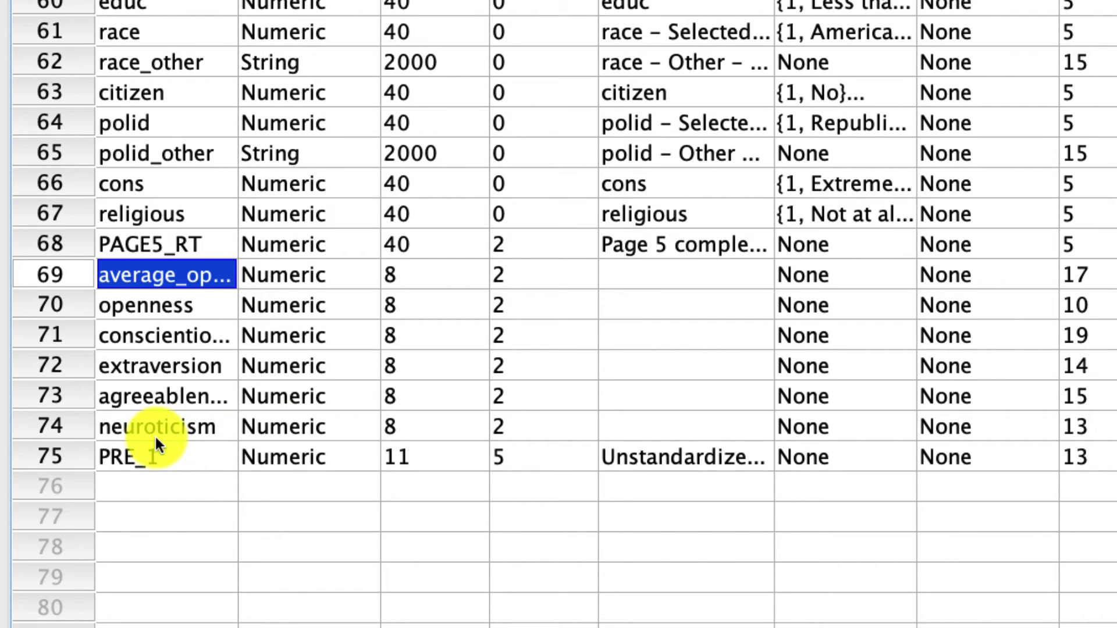
pyautogui.click(152, 400)
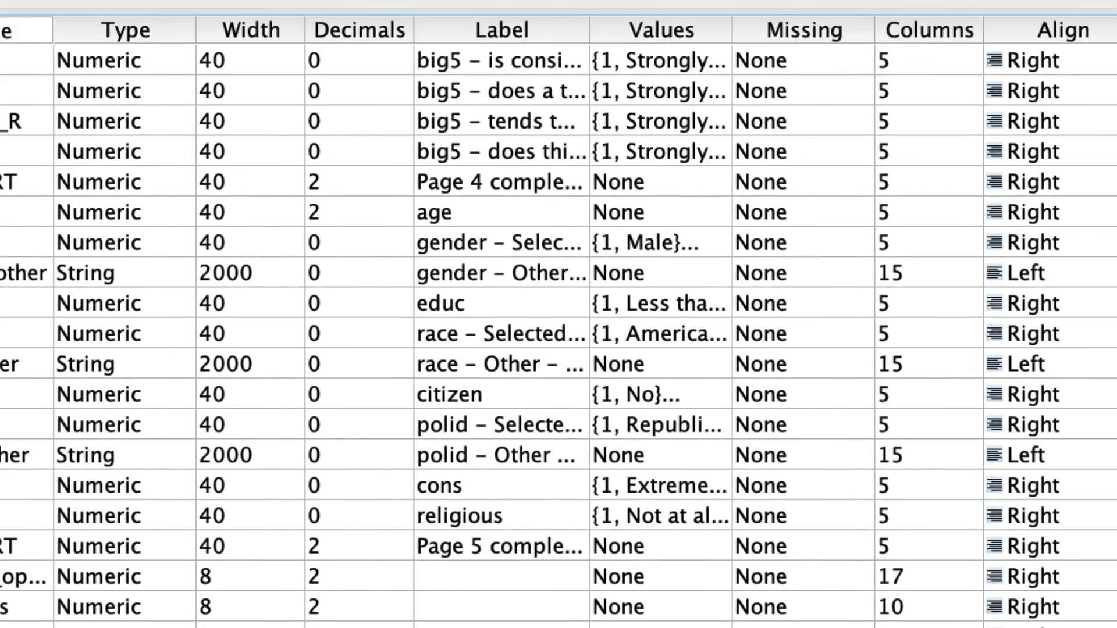
# Reopen Linear Regression and replace the openness predictor with agreeableness
pyautogui.click(272, 27)
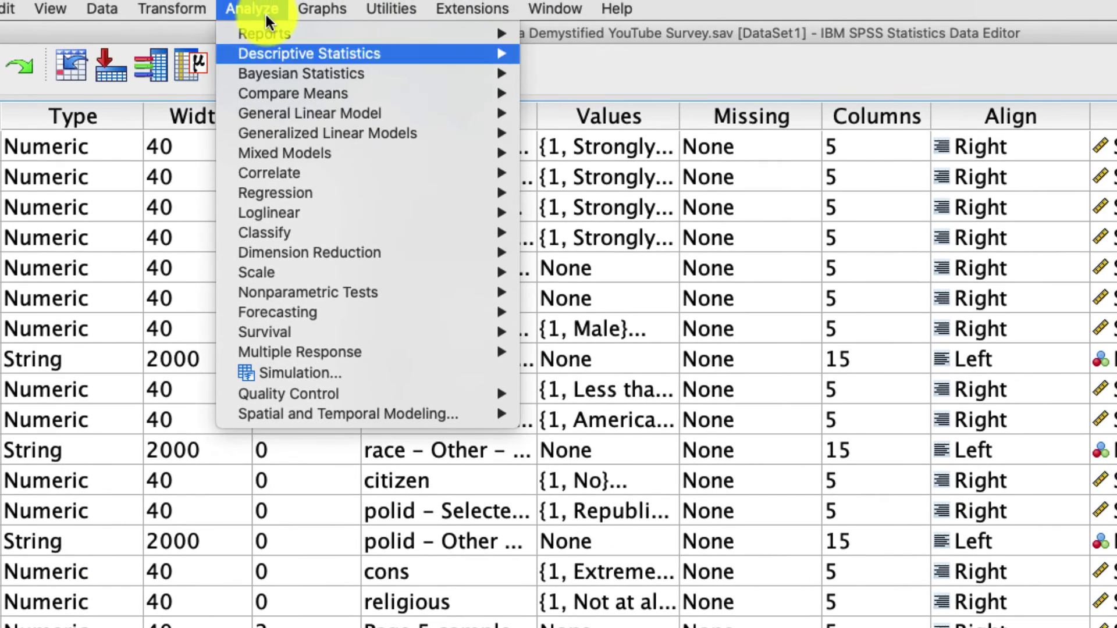
pyautogui.moveTo(320, 194)
pyautogui.click(564, 211)
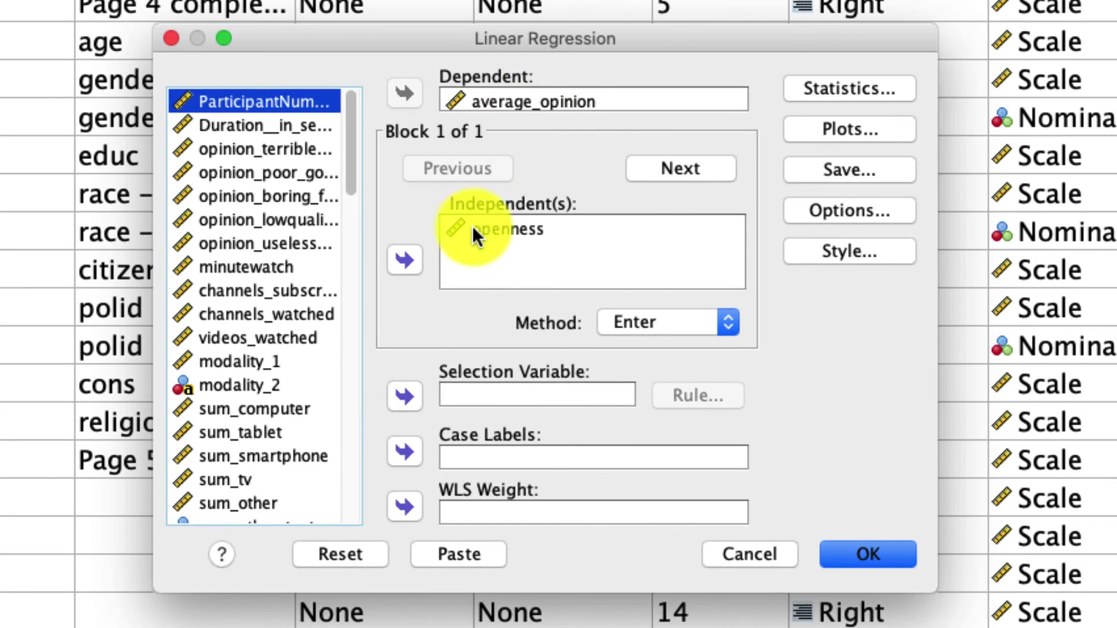
pyautogui.click(678, 448)
pyautogui.click(396, 272)
pyautogui.scroll(-4, 256, 408)
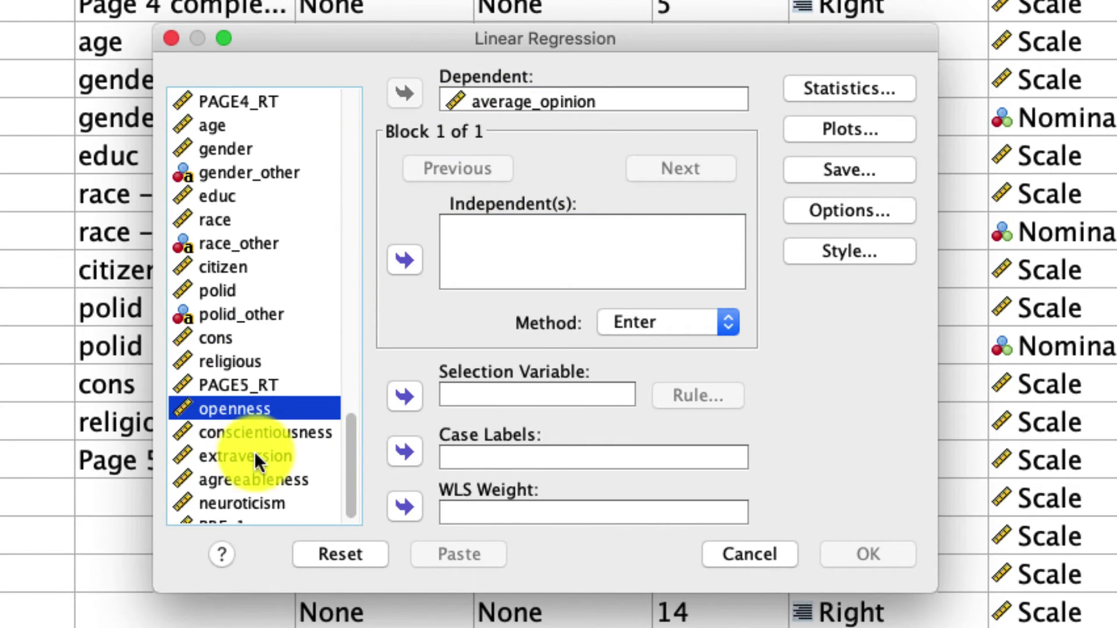
pyautogui.click(254, 480)
pyautogui.click(406, 260)
# Keep the Statistics, *ZRESID-by-*ZPRED Plots and Save settings, then run the agreeableness regression
pyautogui.click(824, 92)
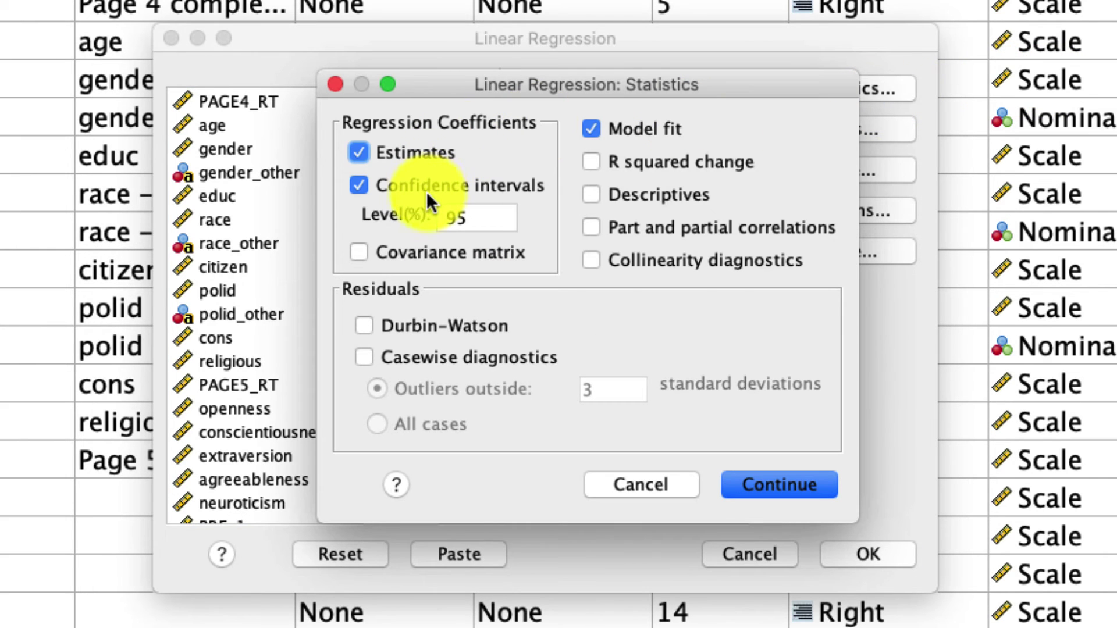
pyautogui.click(619, 490)
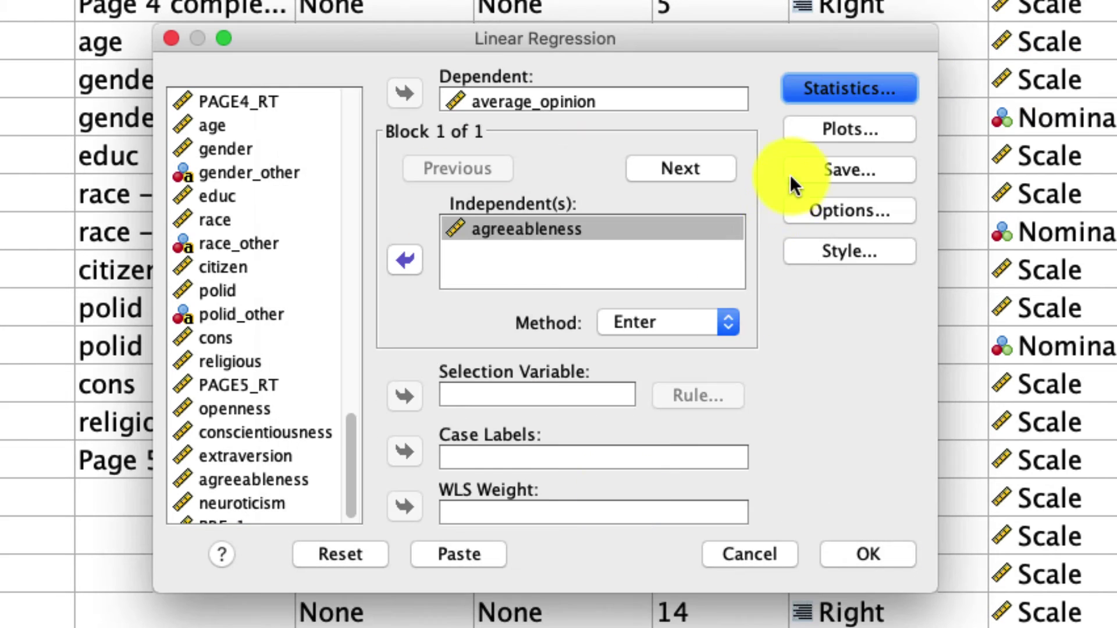
pyautogui.click(801, 135)
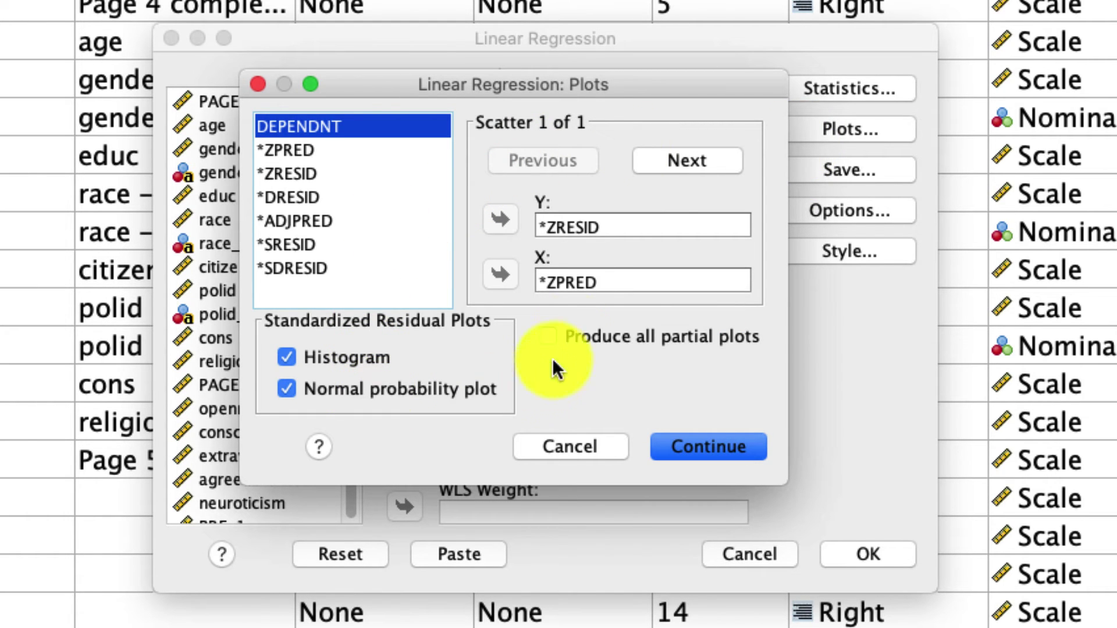
pyautogui.click(542, 233)
pyautogui.click(538, 282)
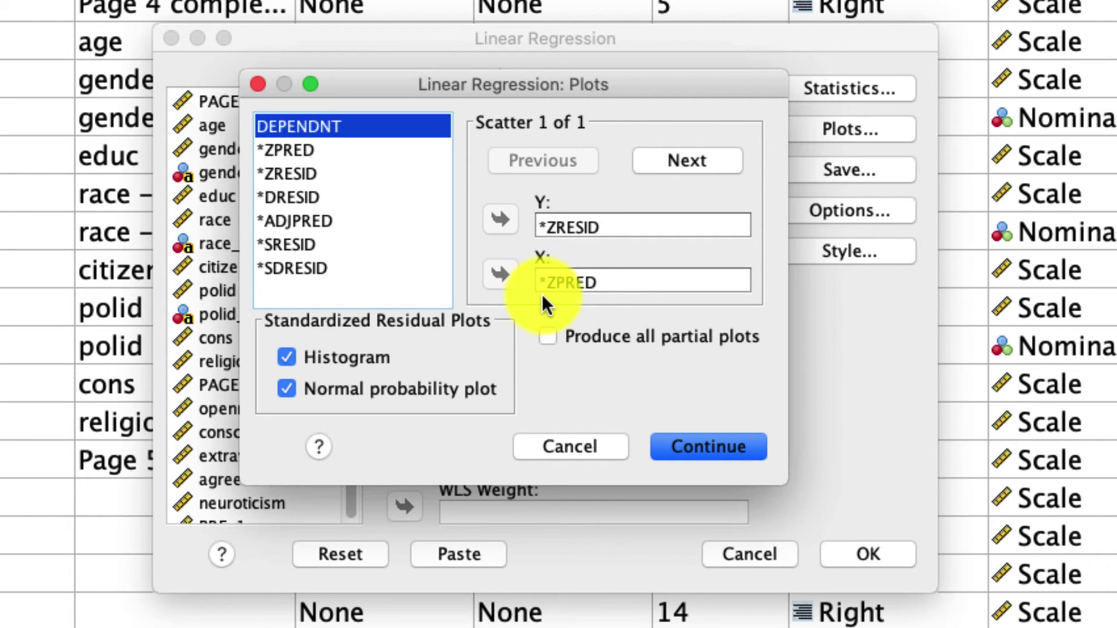
pyautogui.press('Return')
pyautogui.click(850, 170)
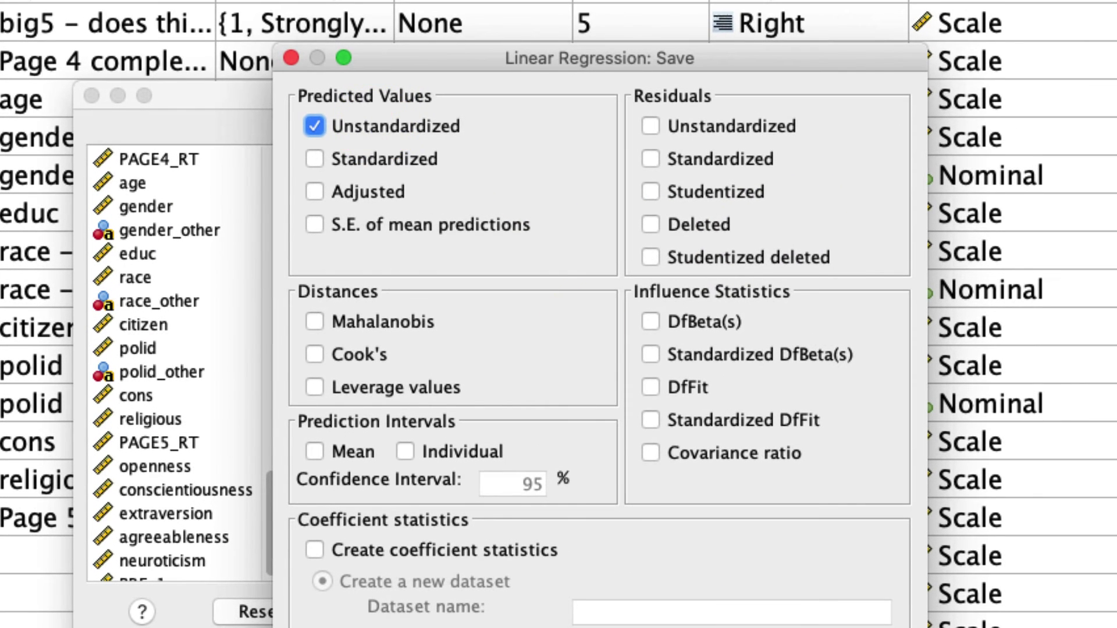
pyautogui.press('Return')
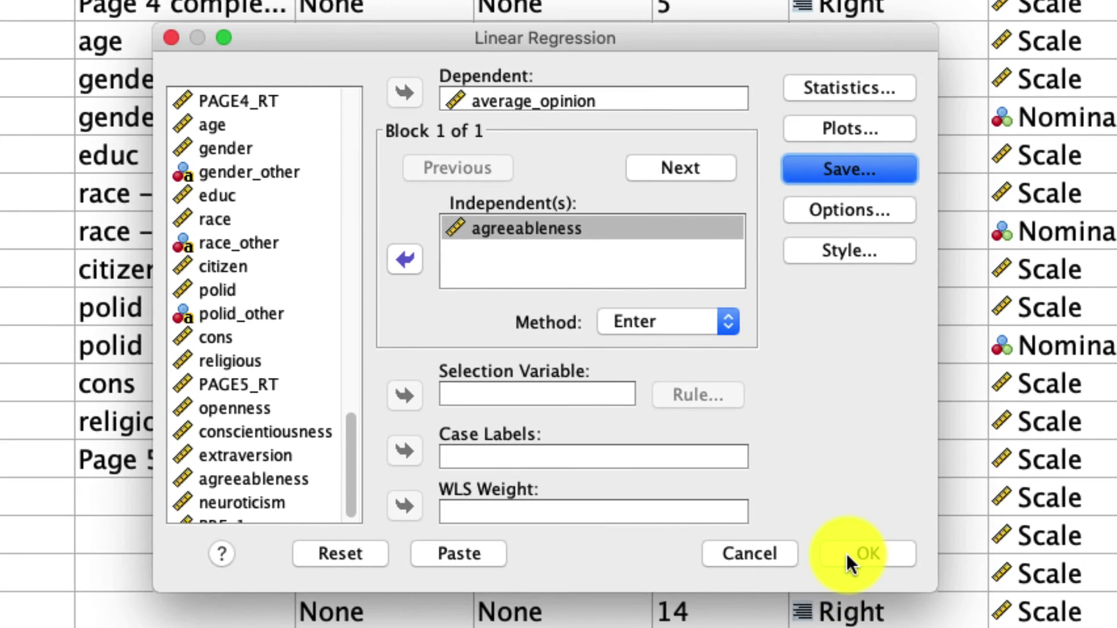
pyautogui.click(847, 554)
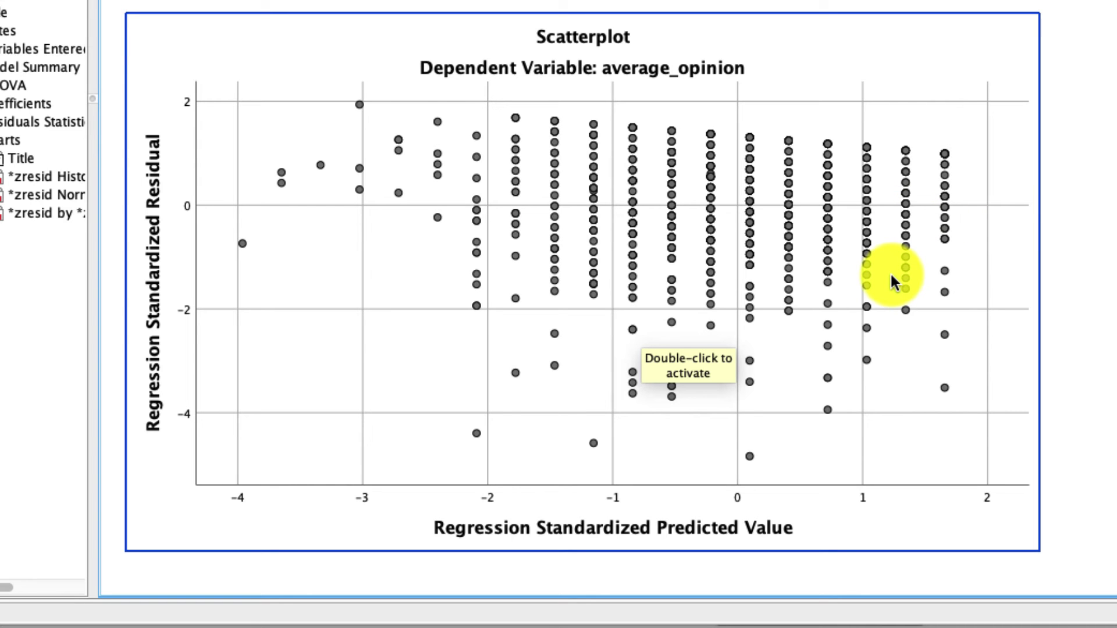
pyautogui.scroll(15, 890, 271)
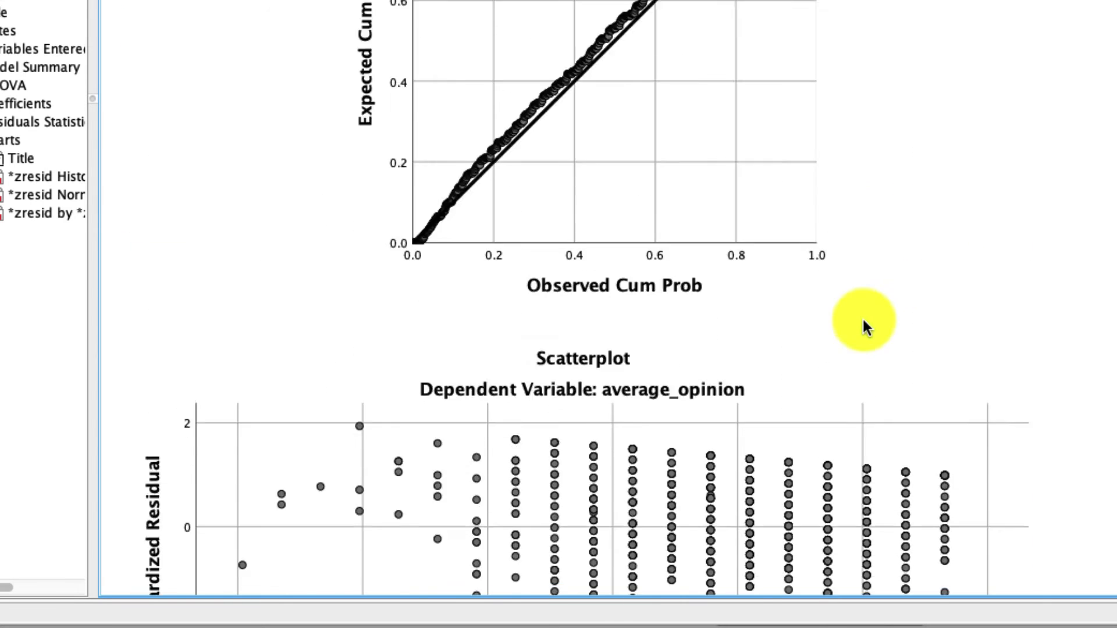
pyautogui.scroll(10, 862, 348)
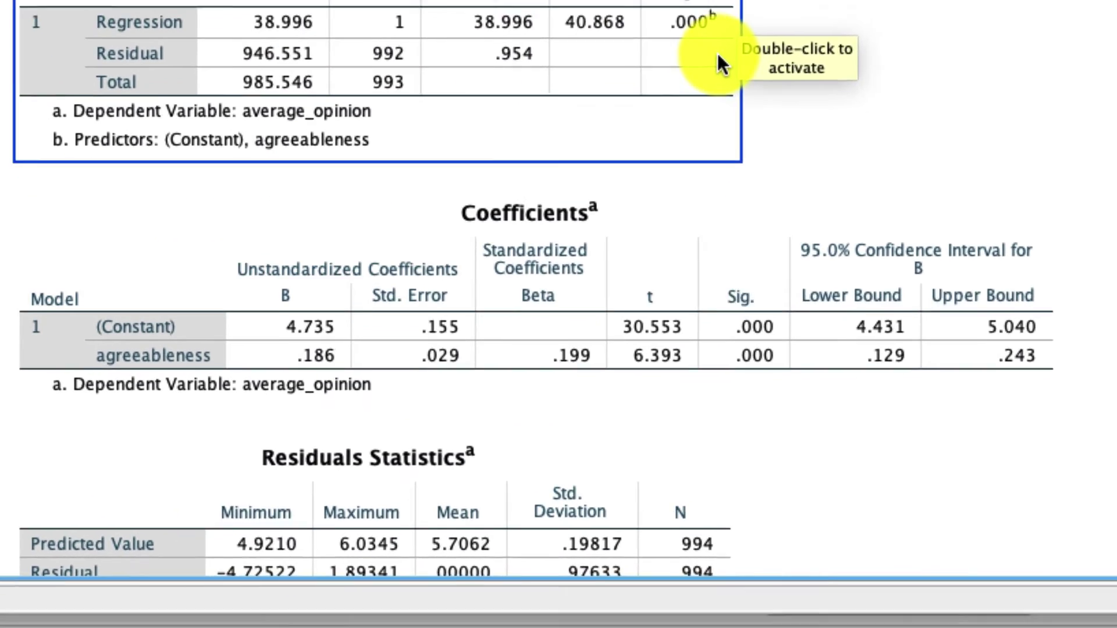
# Point out the Coefficients table of the agreeableness regression
pyautogui.click(522, 271)
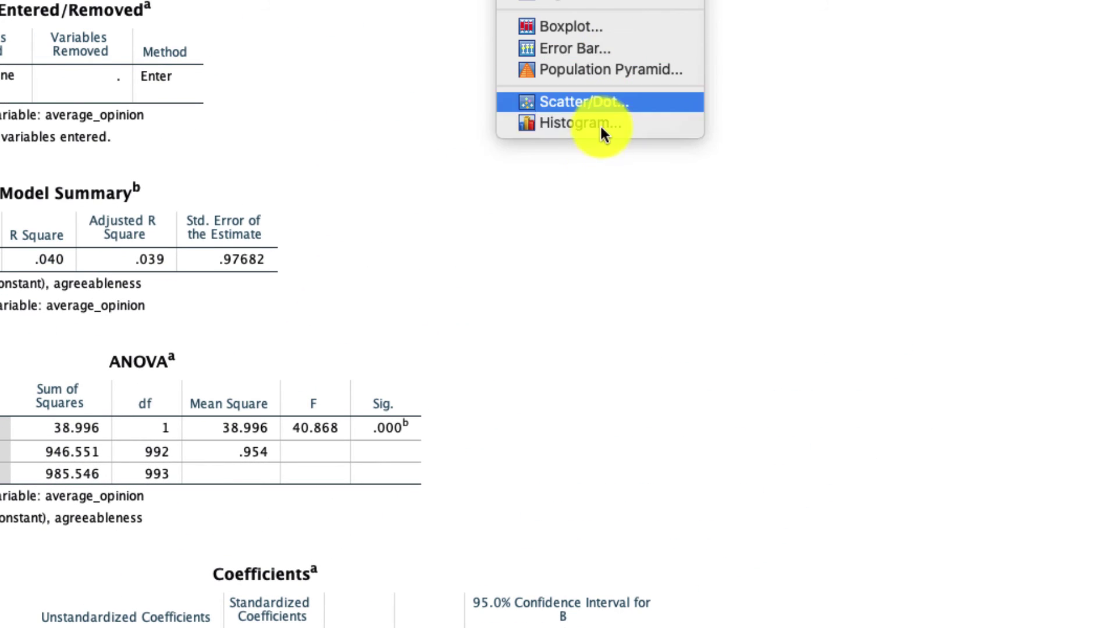
# Start a simple scatter and clear the old PRE_1 and openness axis variables
pyautogui.click(600, 105)
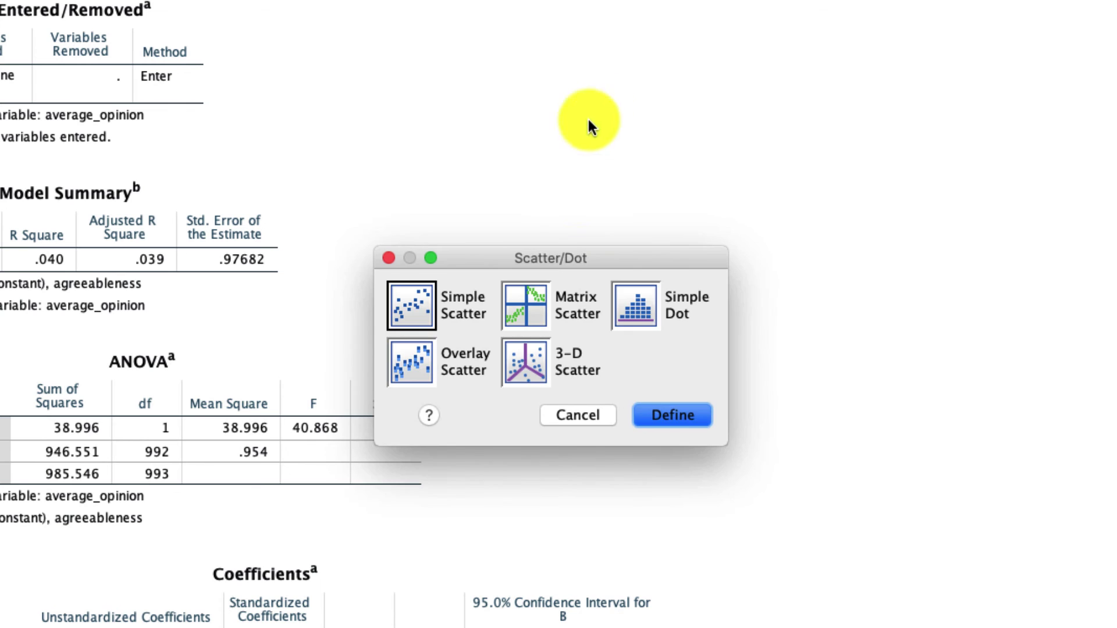
pyautogui.click(663, 416)
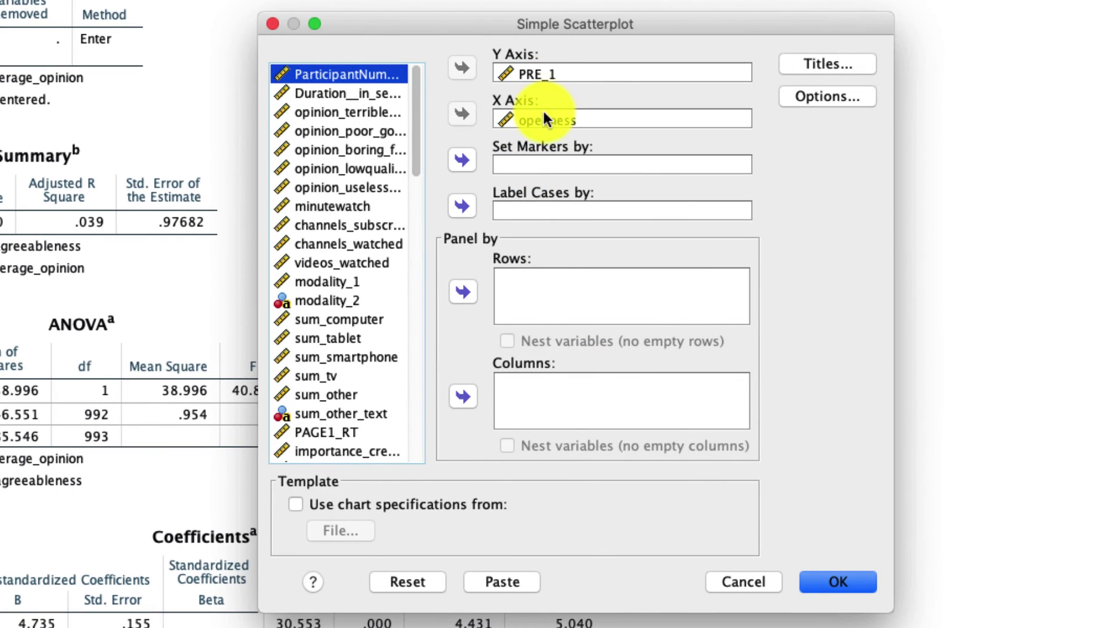
pyautogui.click(544, 119)
pyautogui.click(462, 113)
pyautogui.click(531, 73)
pyautogui.click(451, 70)
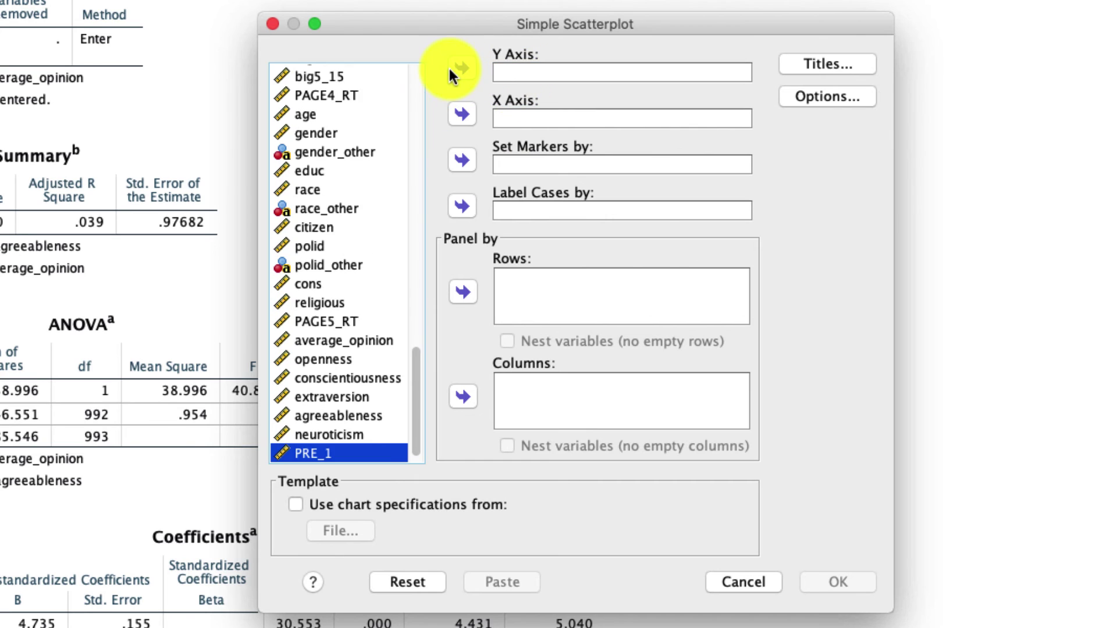
# Plot PRE_2 on the Y axis against agreeableness on the X axis
pyautogui.scroll(-1, 354, 456)
pyautogui.click(337, 454)
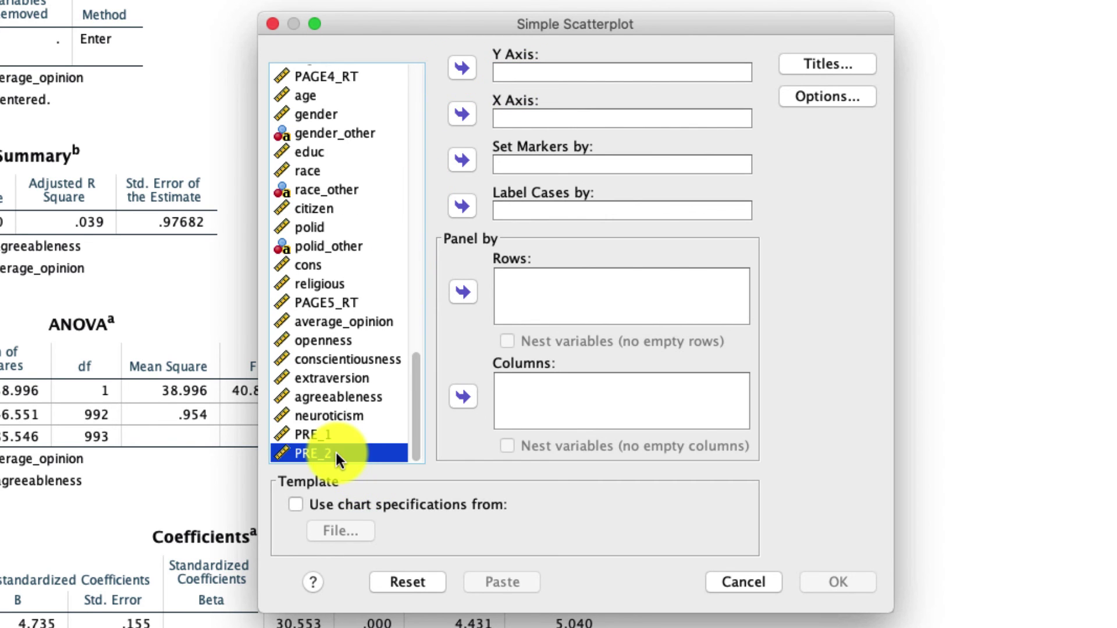
pyautogui.click(466, 71)
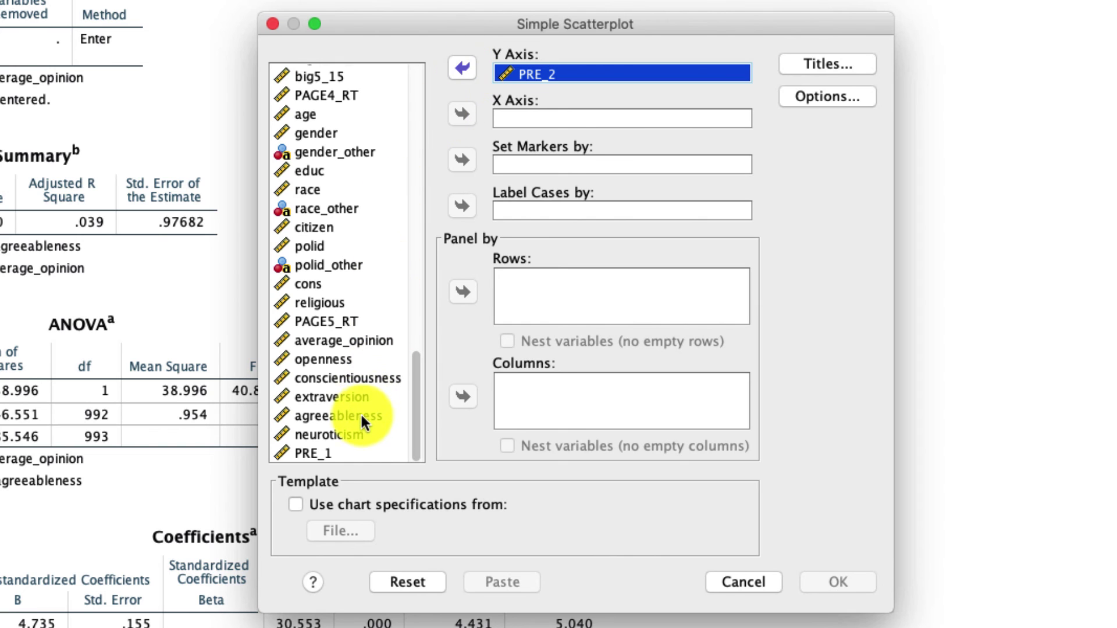
pyautogui.click(361, 416)
pyautogui.click(461, 117)
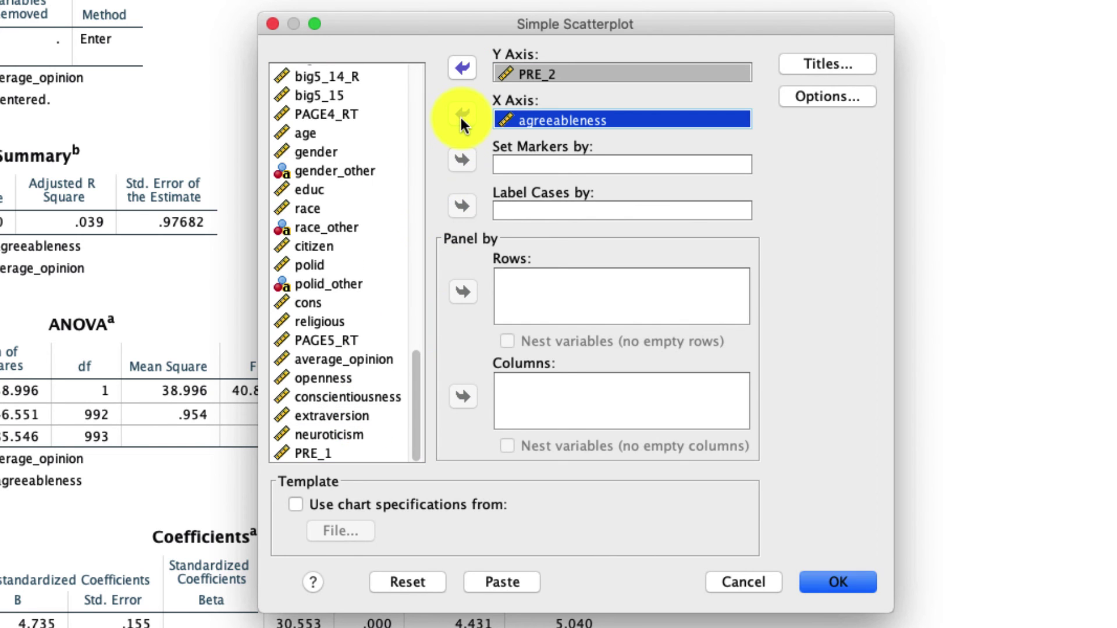
pyautogui.click(843, 584)
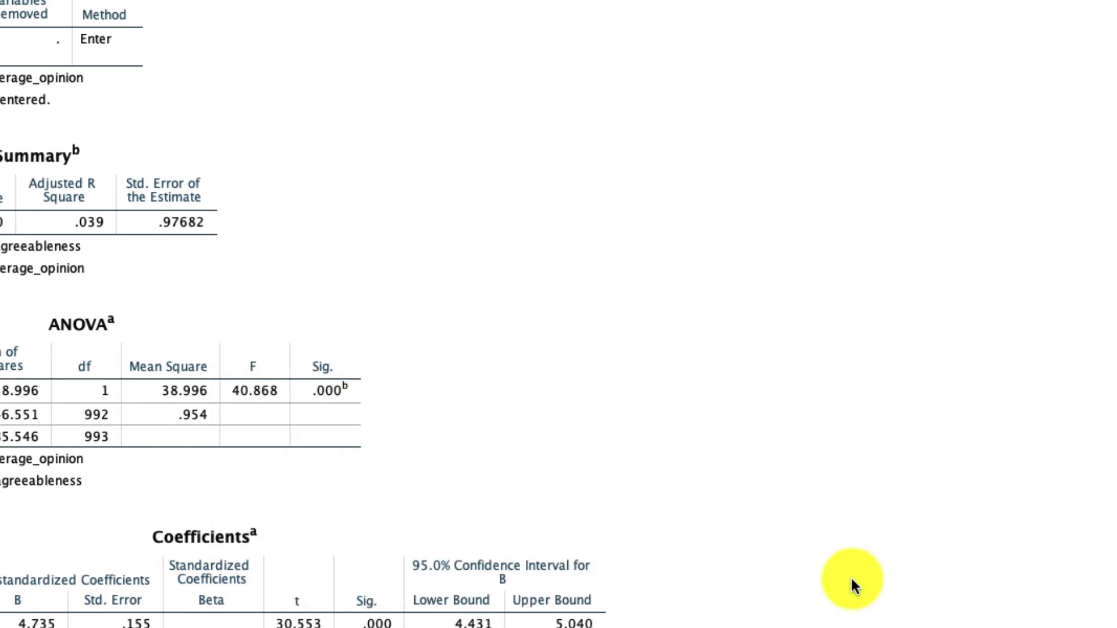